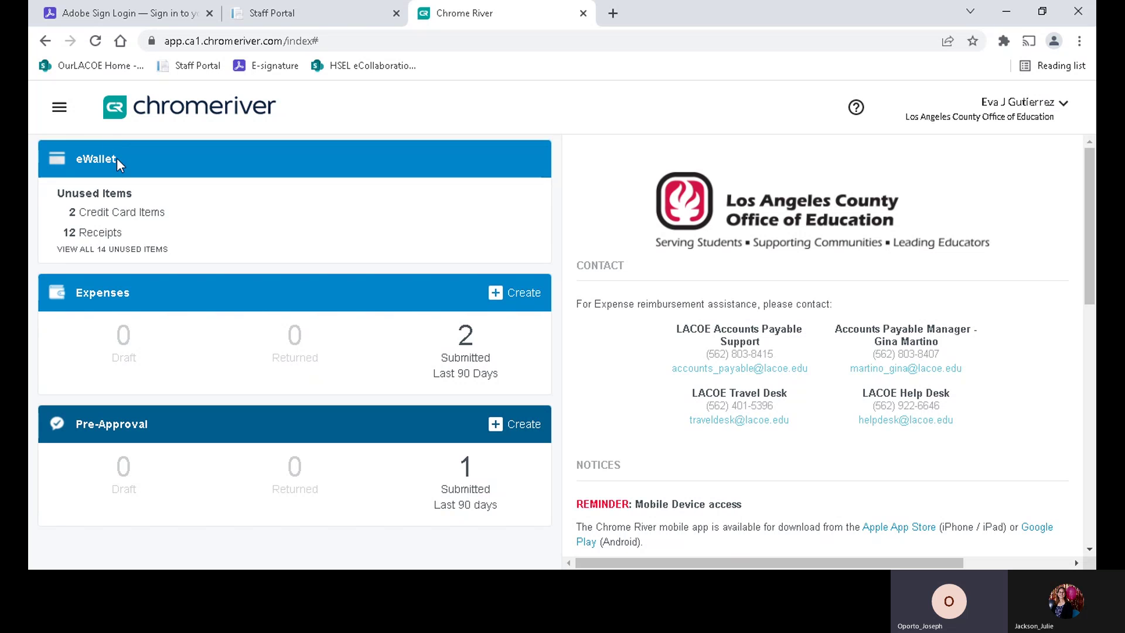
- Review the unused credit card items, then start a new report named 'Credit Card Clean Up'
{"action": "left_click", "coordinate": [113, 214]}
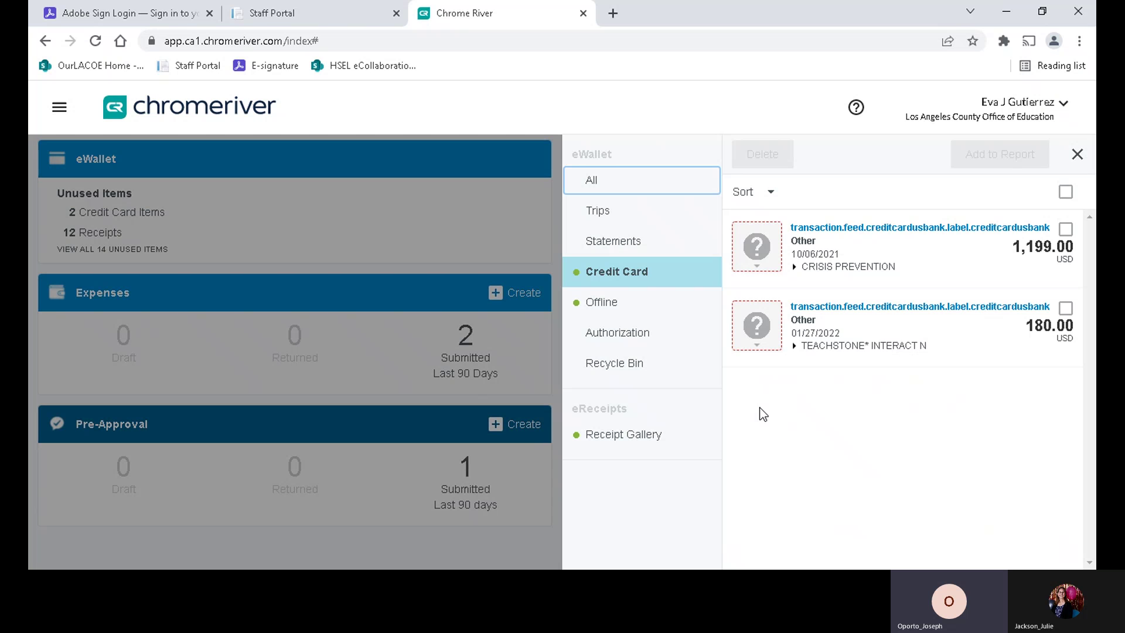
{"action": "left_click", "coordinate": [522, 291]}
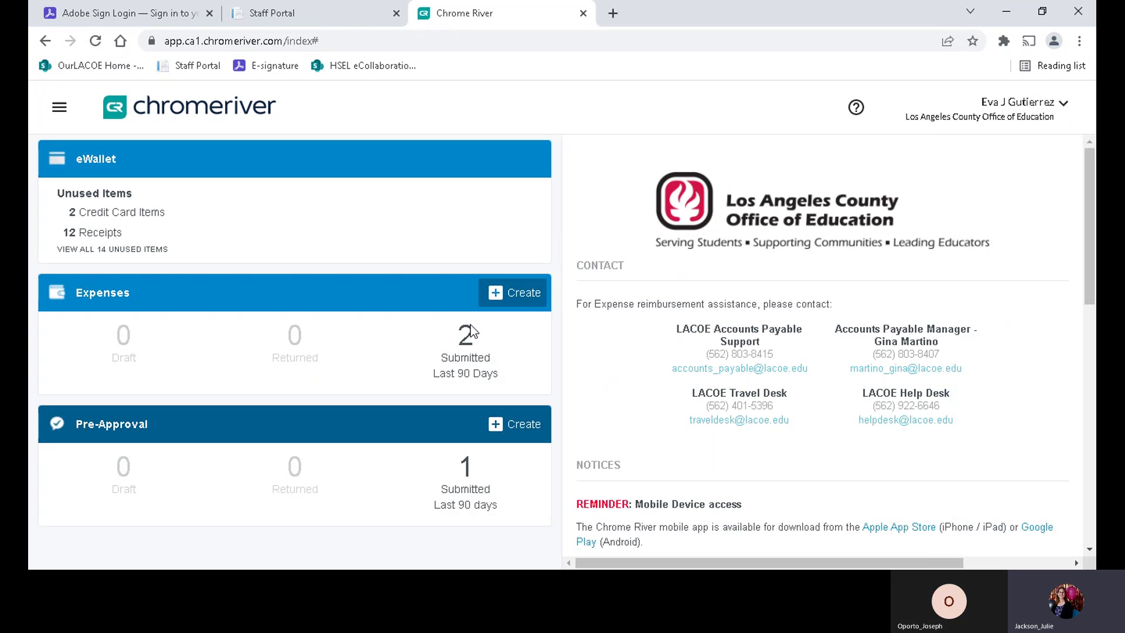
{"action": "left_click", "coordinate": [515, 290]}
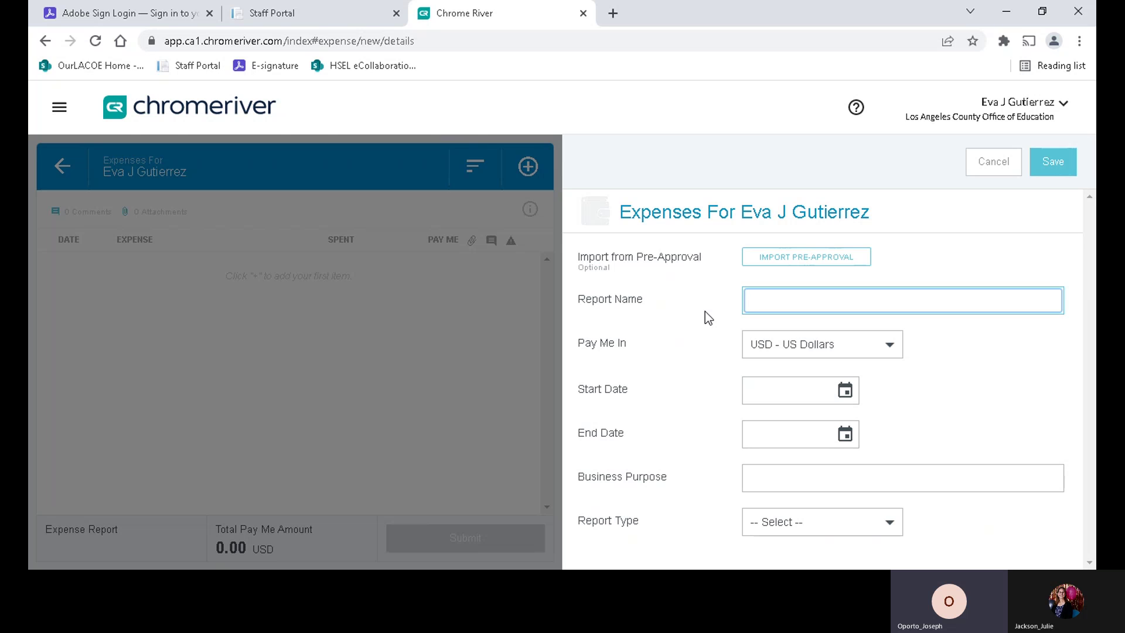
{"action": "type", "text": "Credit Ca"}
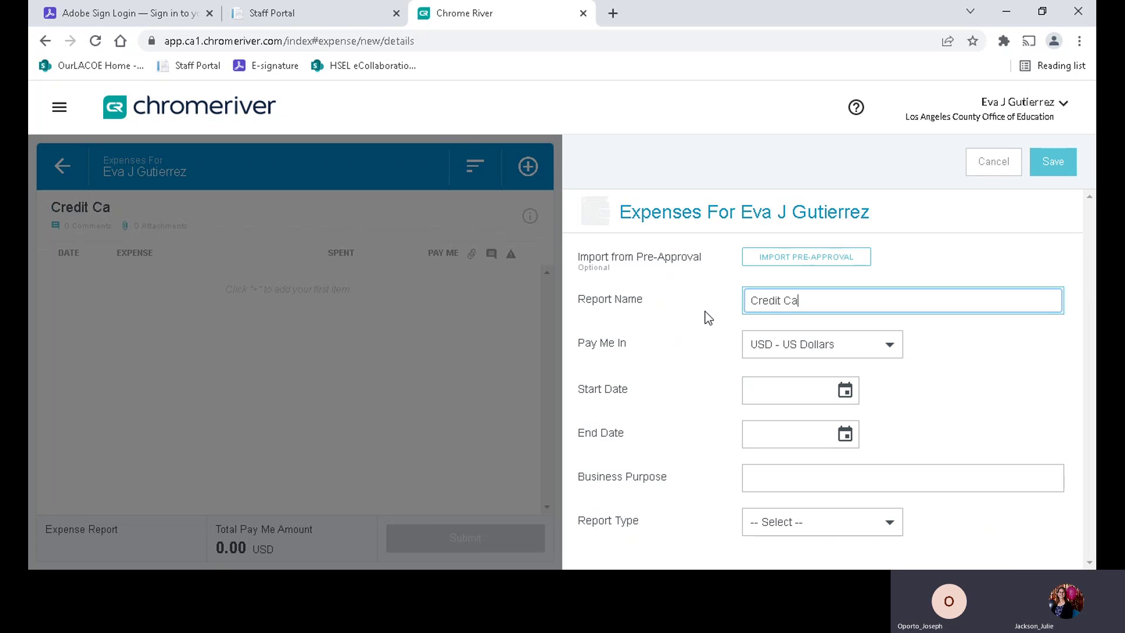
{"action": "type", "text": "rd Clean Up"}
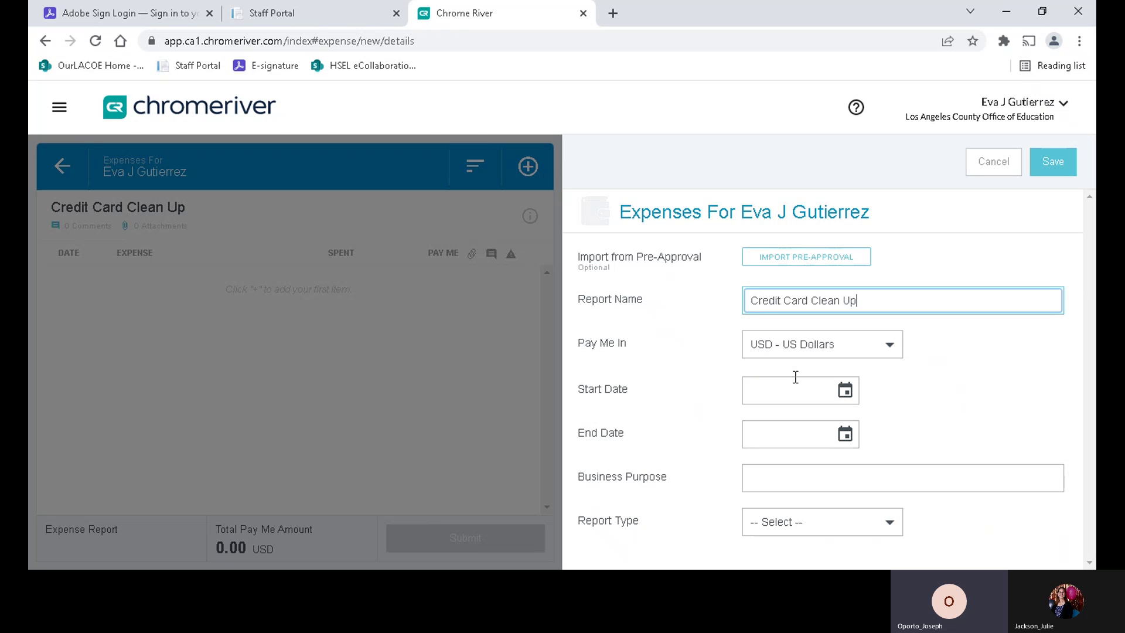
- Set the report's start date to 10/01/2021
{"action": "left_click", "coordinate": [845, 391]}
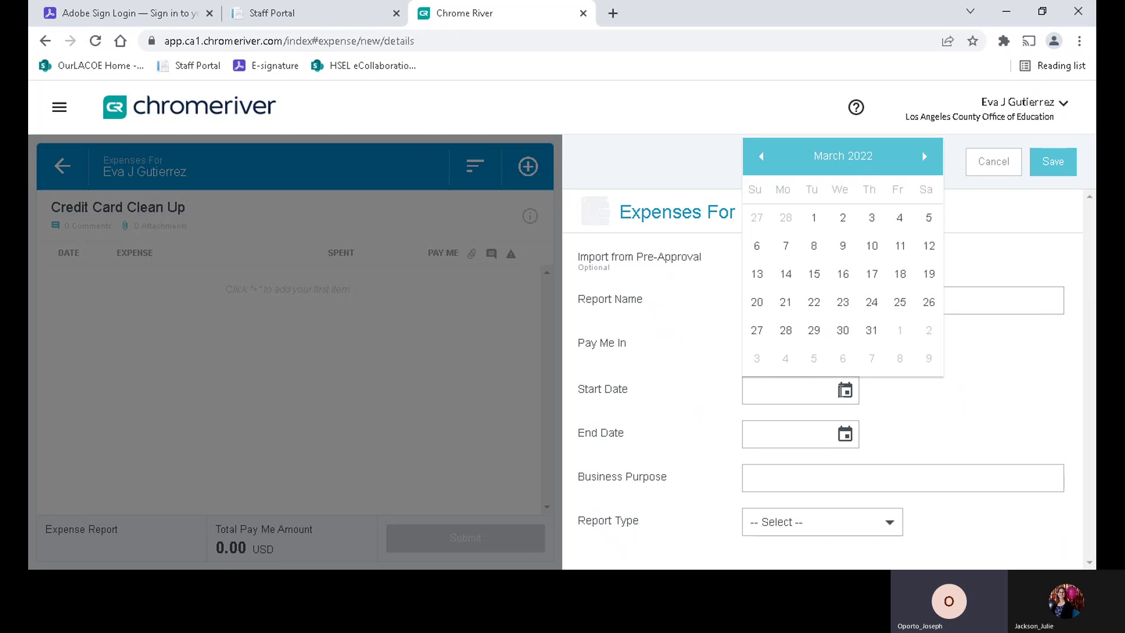
{"action": "left_click", "coordinate": [763, 158]}
{"action": "left_click", "coordinate": [763, 158]}
{"action": "left_click", "coordinate": [763, 158]}
{"action": "left_click", "coordinate": [763, 158]}
{"action": "left_click", "coordinate": [763, 158]}
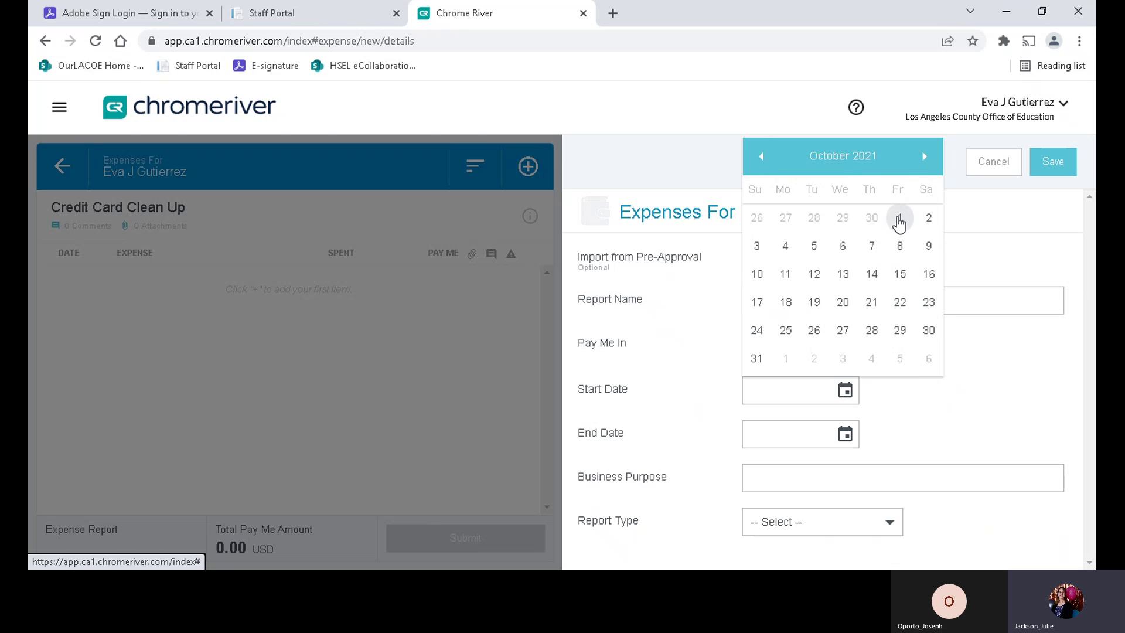
{"action": "left_click", "coordinate": [900, 218]}
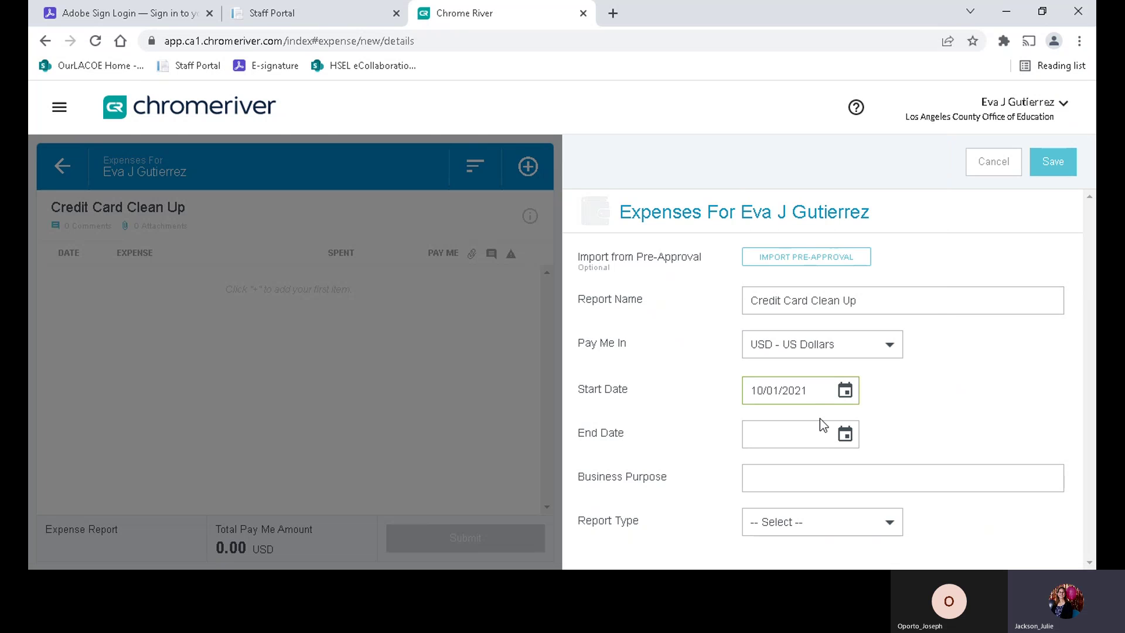
- Set the report's end date to 10/31/2021
{"action": "left_click", "coordinate": [845, 436]}
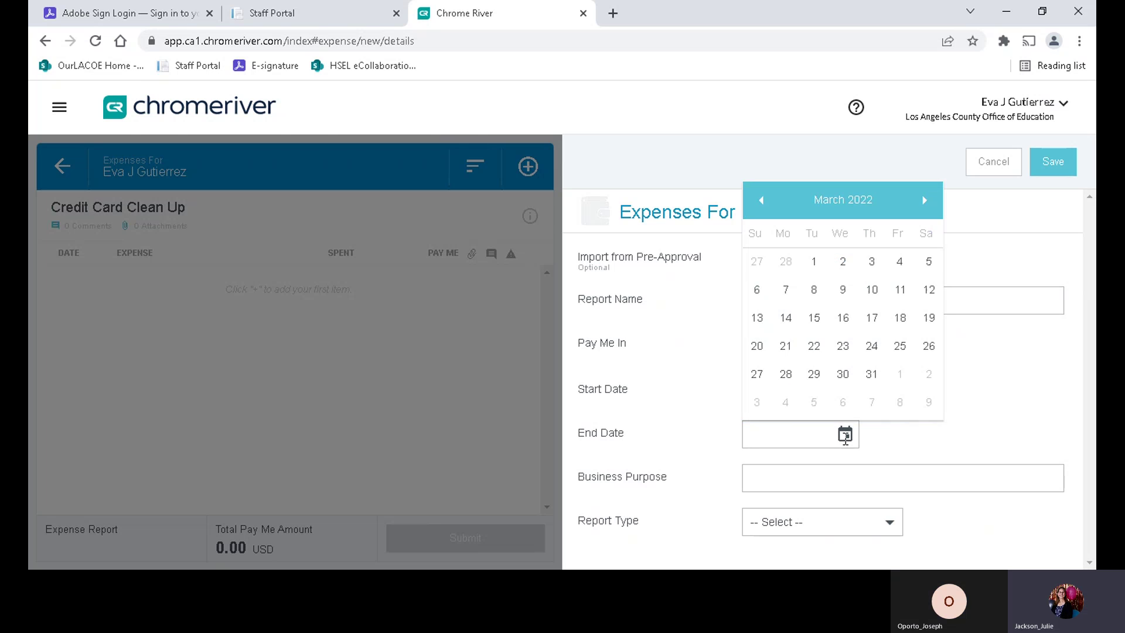
{"action": "left_click", "coordinate": [761, 200]}
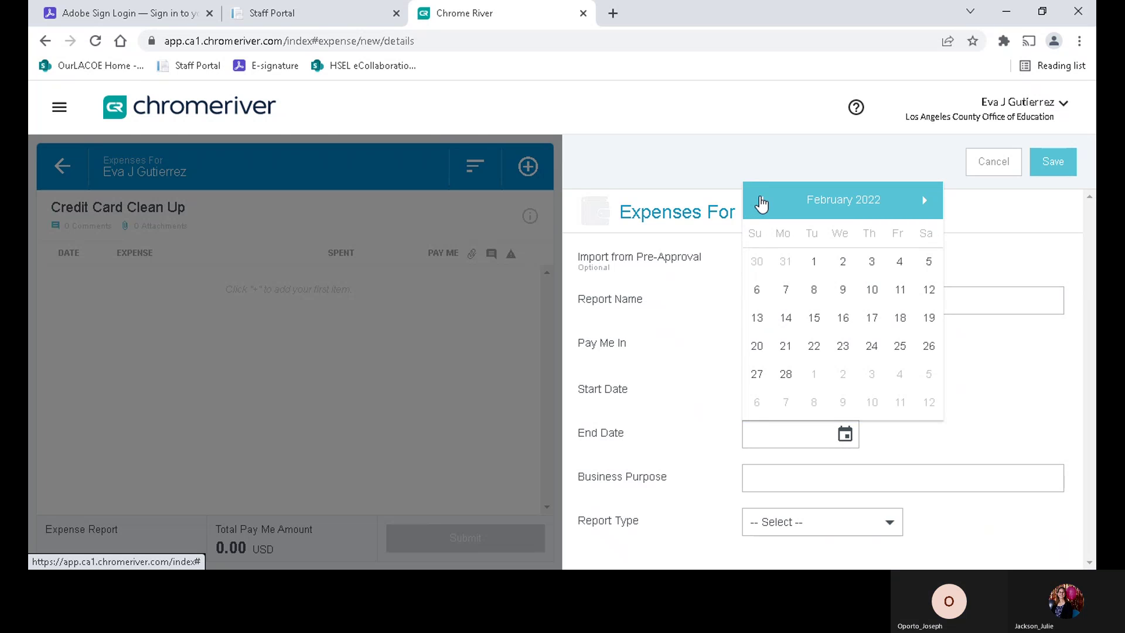
{"action": "left_click", "coordinate": [761, 201]}
{"action": "left_click", "coordinate": [761, 201]}
{"action": "left_click", "coordinate": [761, 202]}
{"action": "left_click", "coordinate": [761, 201]}
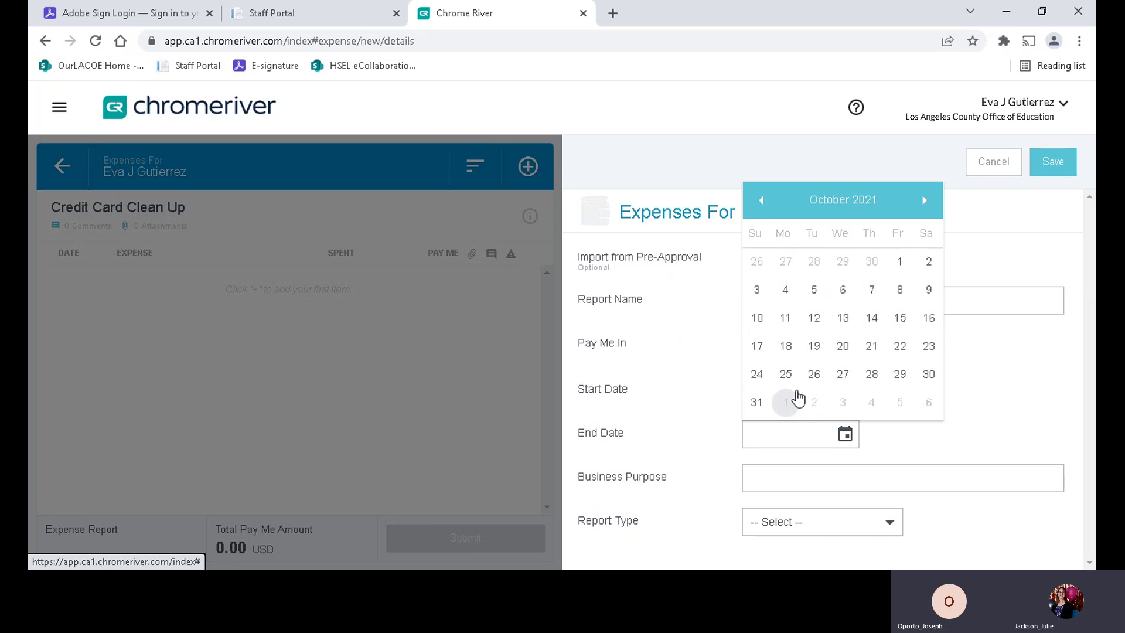
{"action": "left_click", "coordinate": [757, 402]}
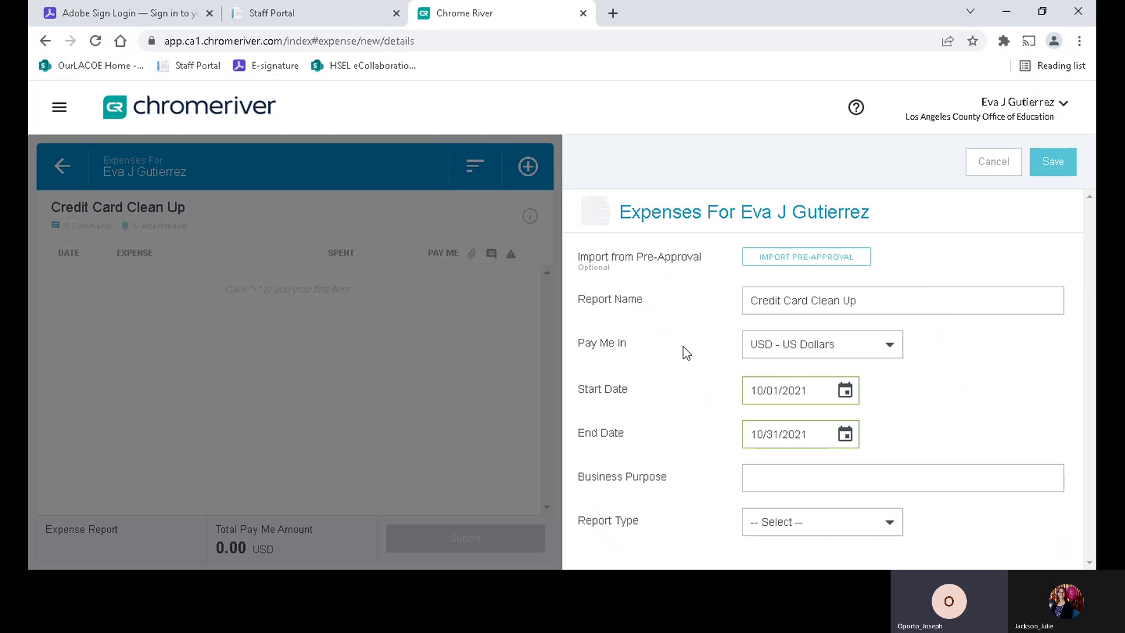
{"action": "left_click", "coordinate": [766, 480]}
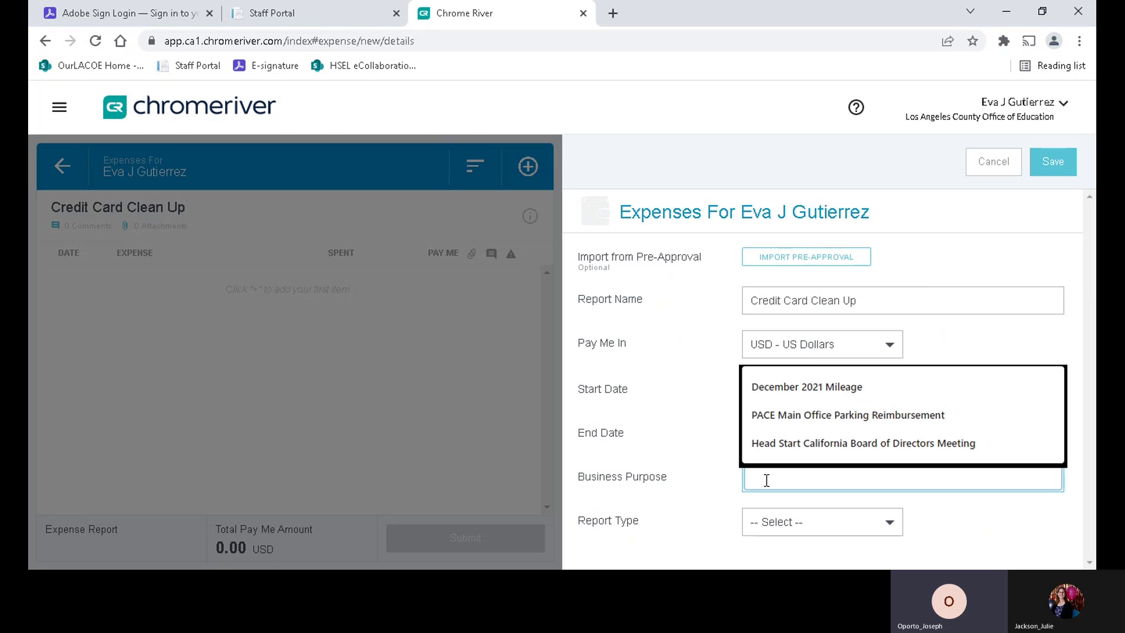
- Enter Business Purpose 'Credit Card Transaction Cleanup for Expense Report' plus the earlier report's number, fixing typos
{"action": "type", "text": "Credit"}
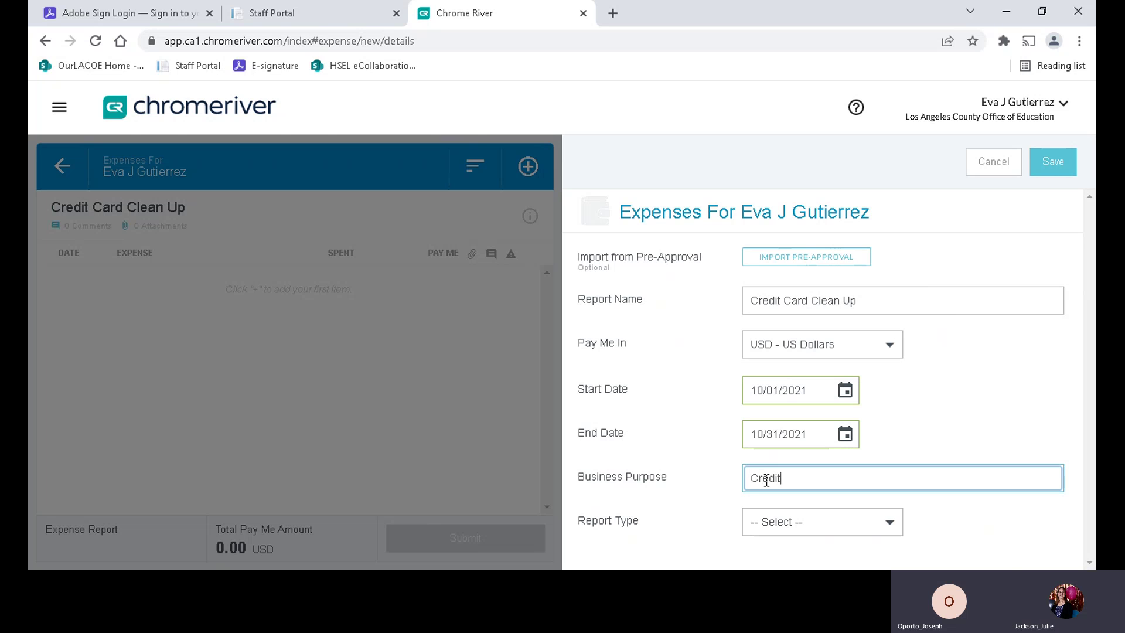
{"action": "type", "text": " Card Transaction"}
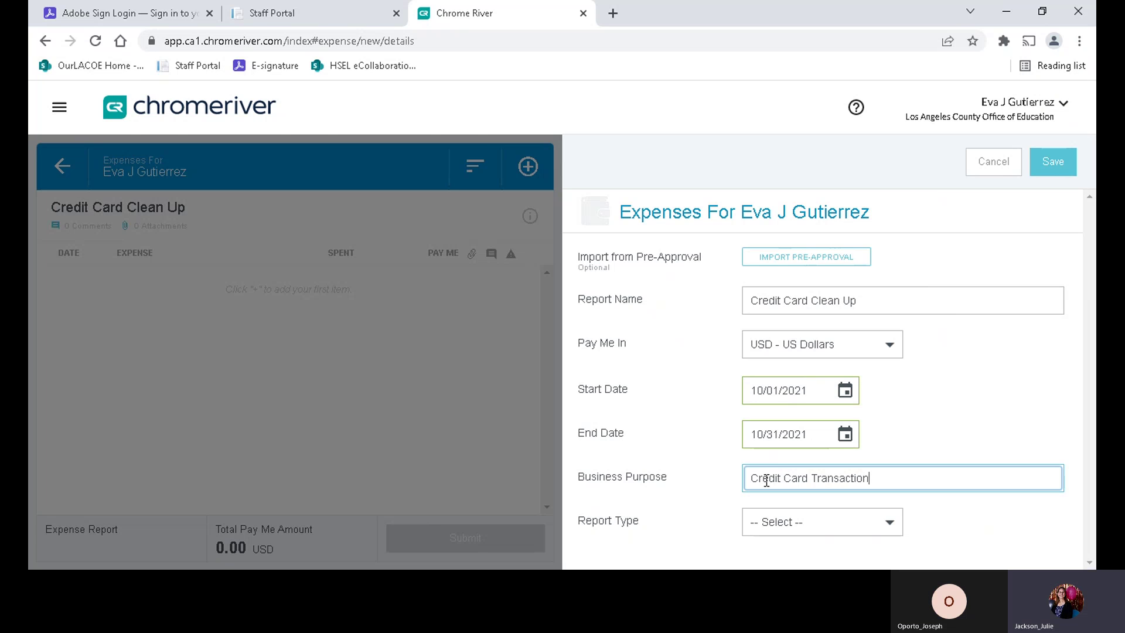
{"action": "left_click", "coordinate": [766, 480]}
{"action": "type", "text": "Clea"}
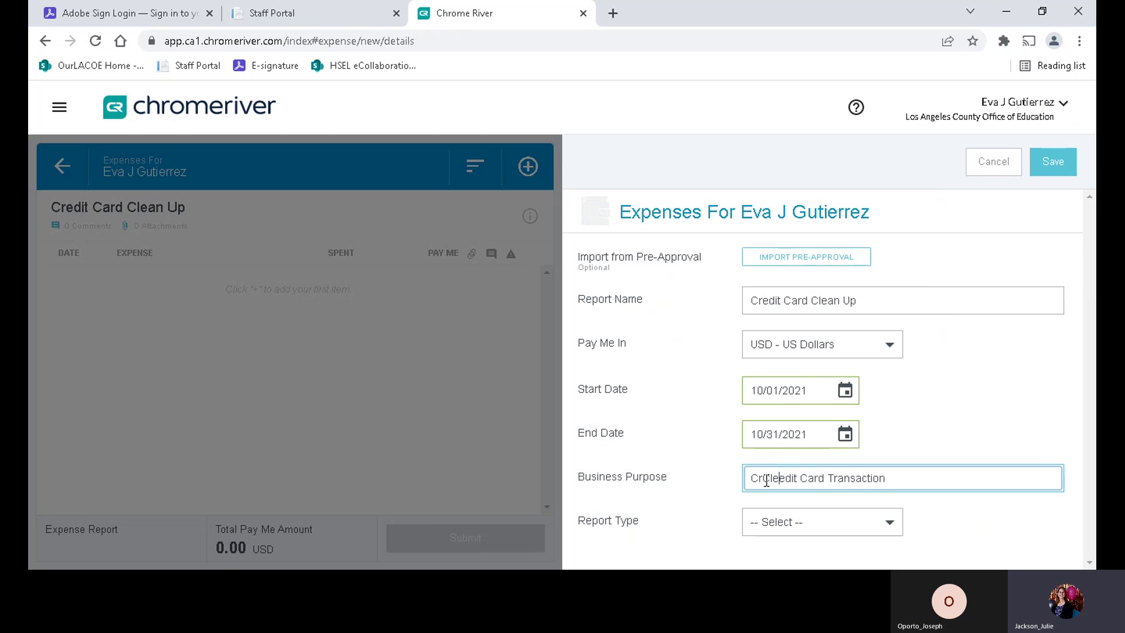
{"action": "key", "text": "BackSpace"}
{"action": "key", "text": "BackSpace"}
{"action": "key", "text": "BackSpace"}
{"action": "key", "text": "BackSpace"}
{"action": "key", "text": "BackSpace"}
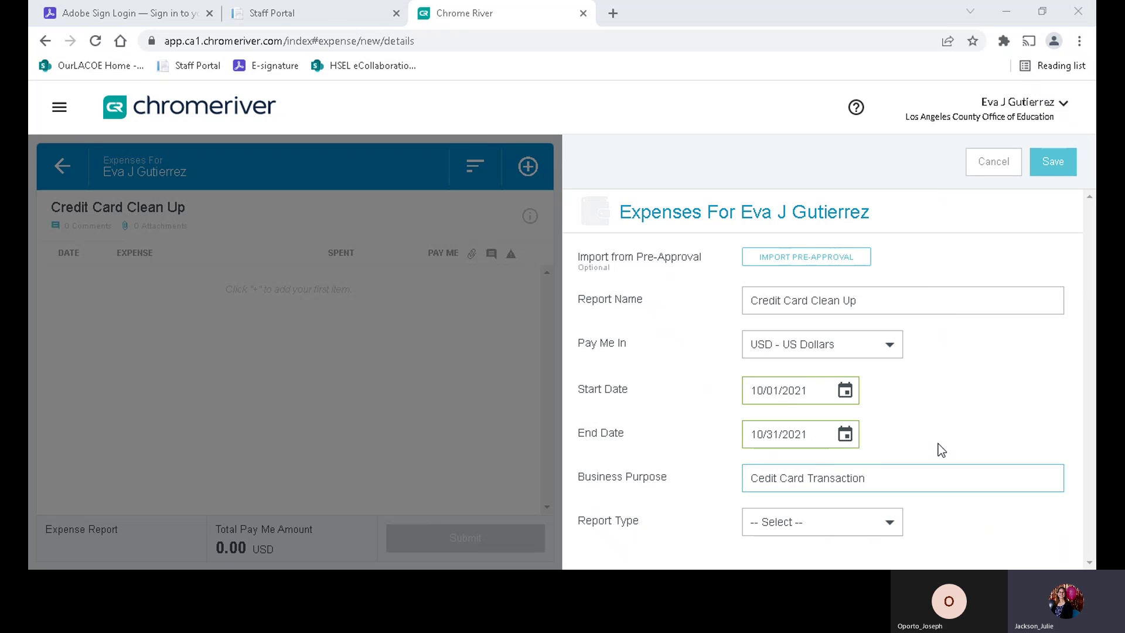
{"action": "left_click", "coordinate": [879, 477]}
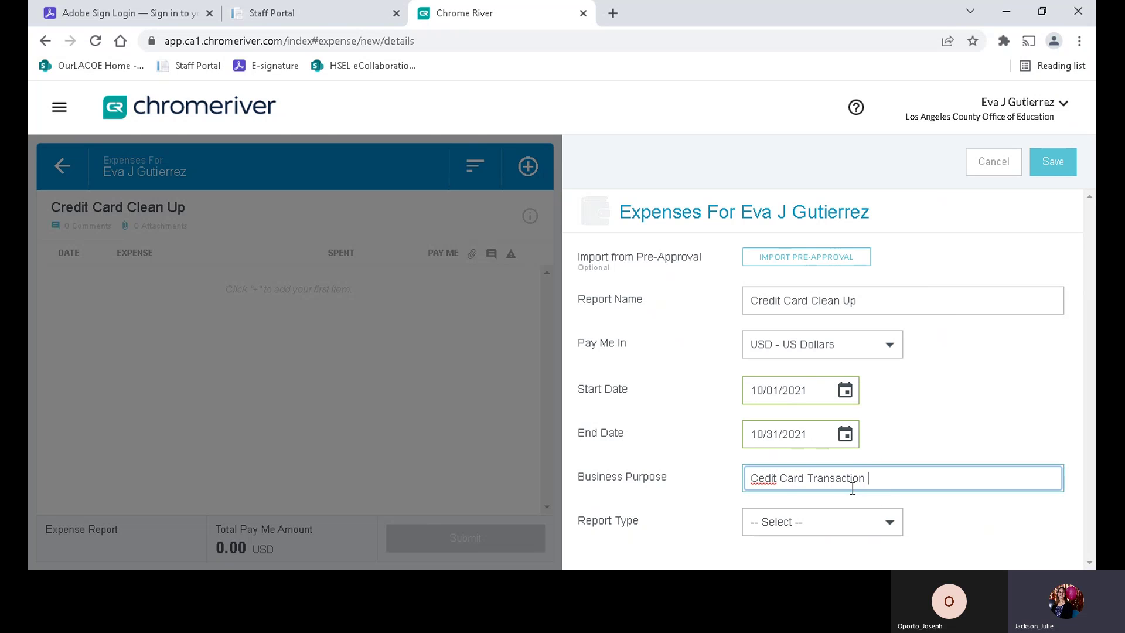
{"action": "left_click", "coordinate": [759, 477]}
{"action": "type", "text": "r"}
{"action": "left_click", "coordinate": [893, 484]}
{"action": "type", "text": "Cleanu"}
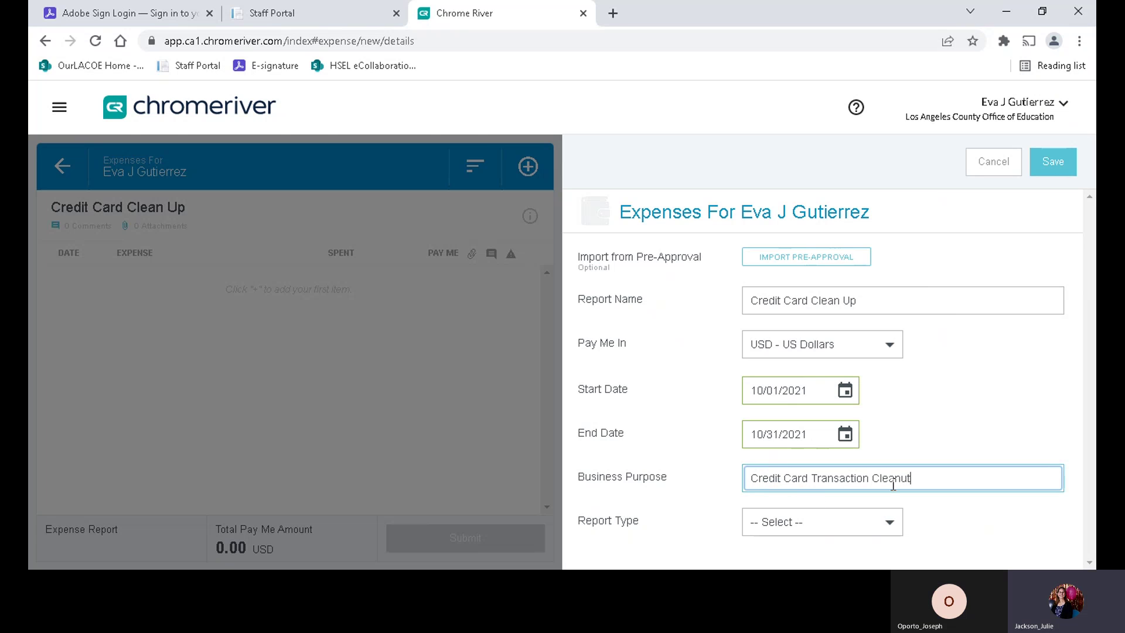
{"action": "type", "text": "p for Expense #"}
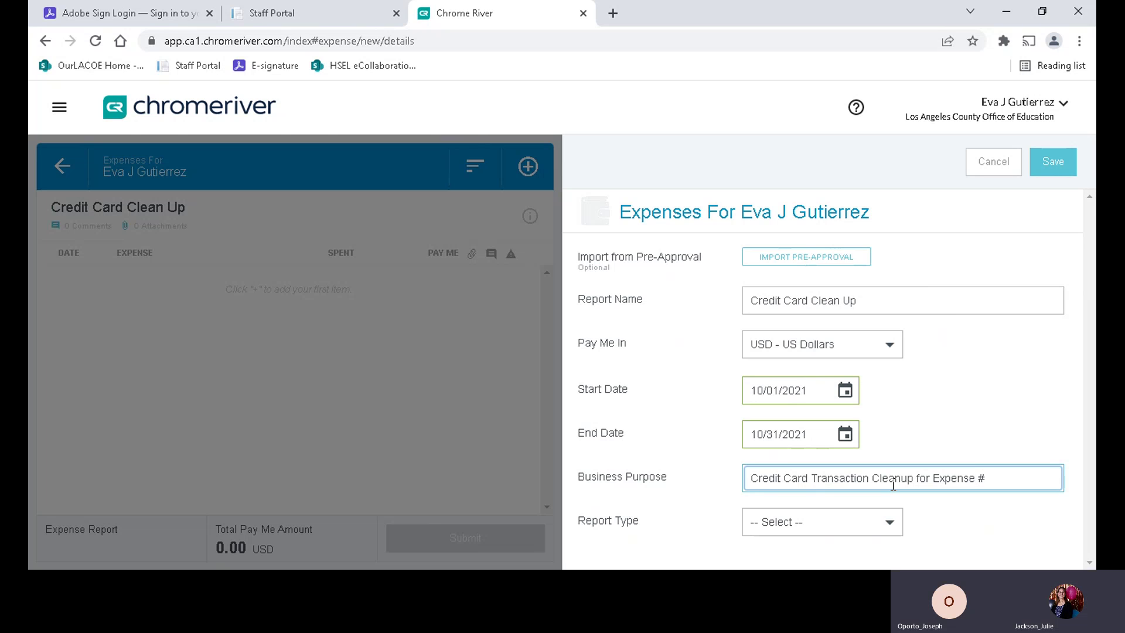
{"action": "key", "text": "BackSpace"}
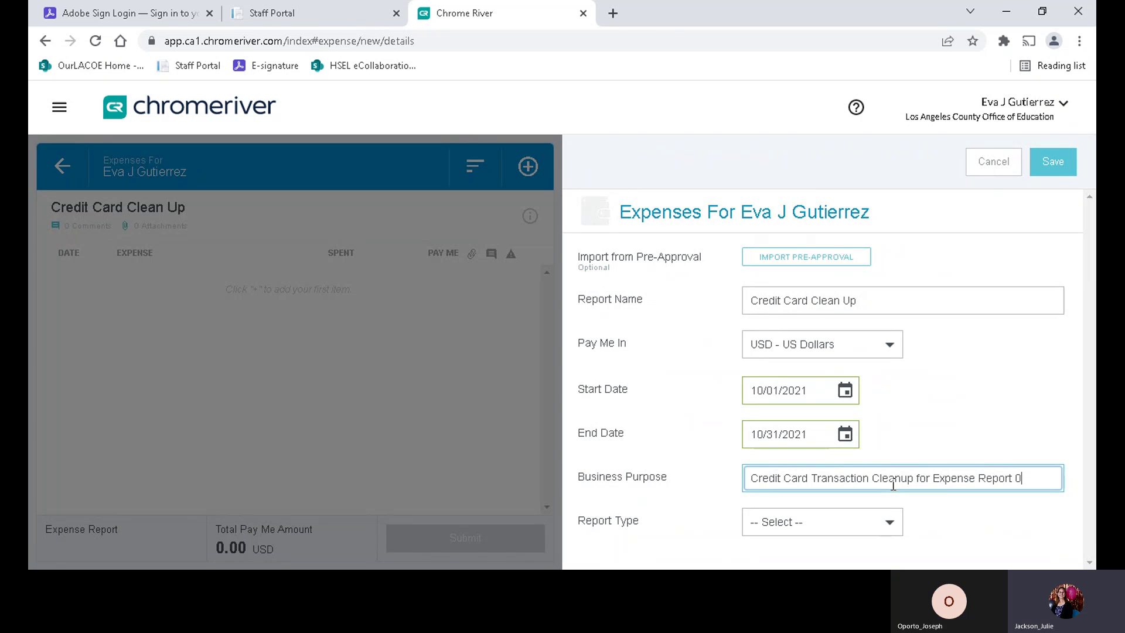
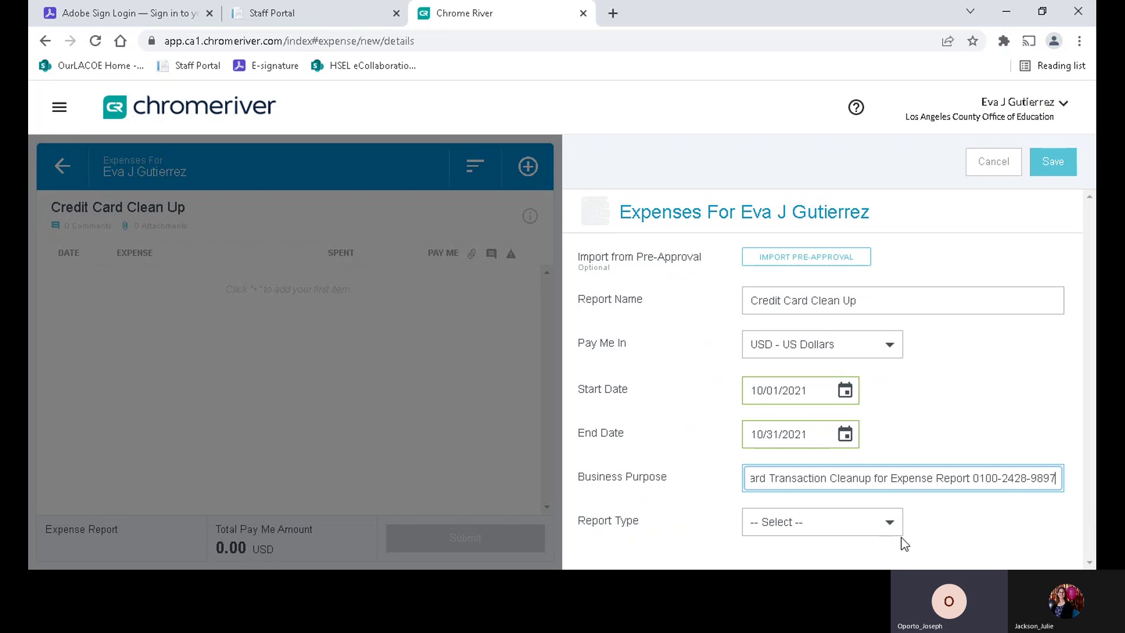
- Set the Report Type to Head Start Travel and save the report
{"action": "left_click", "coordinate": [892, 523]}
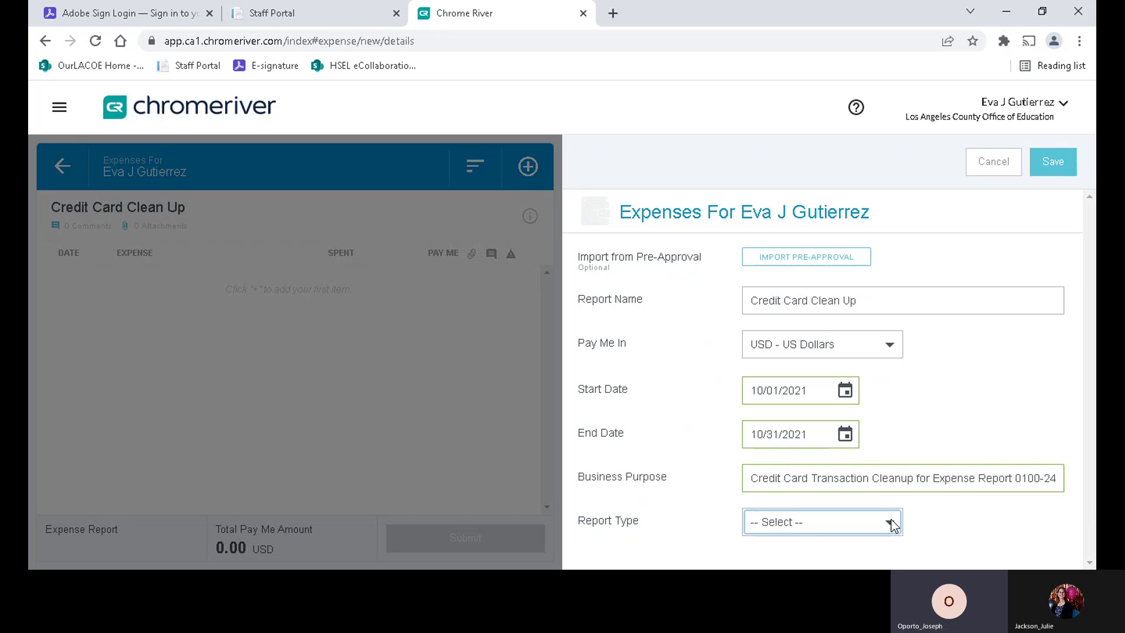
{"action": "left_click", "coordinate": [793, 486]}
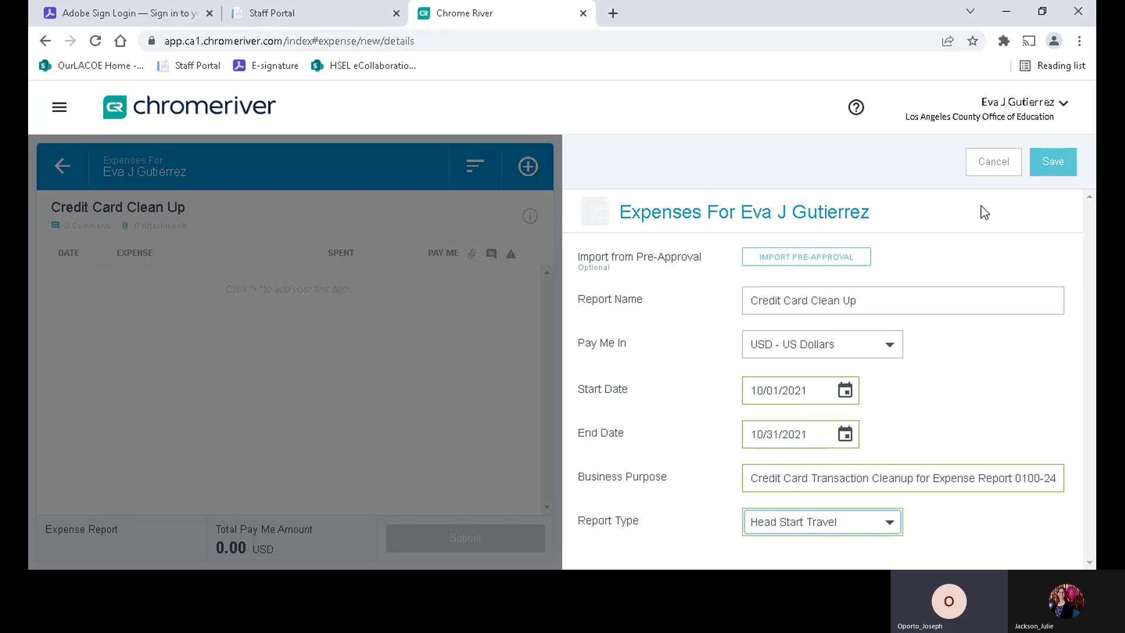
{"action": "left_click", "coordinate": [1050, 159]}
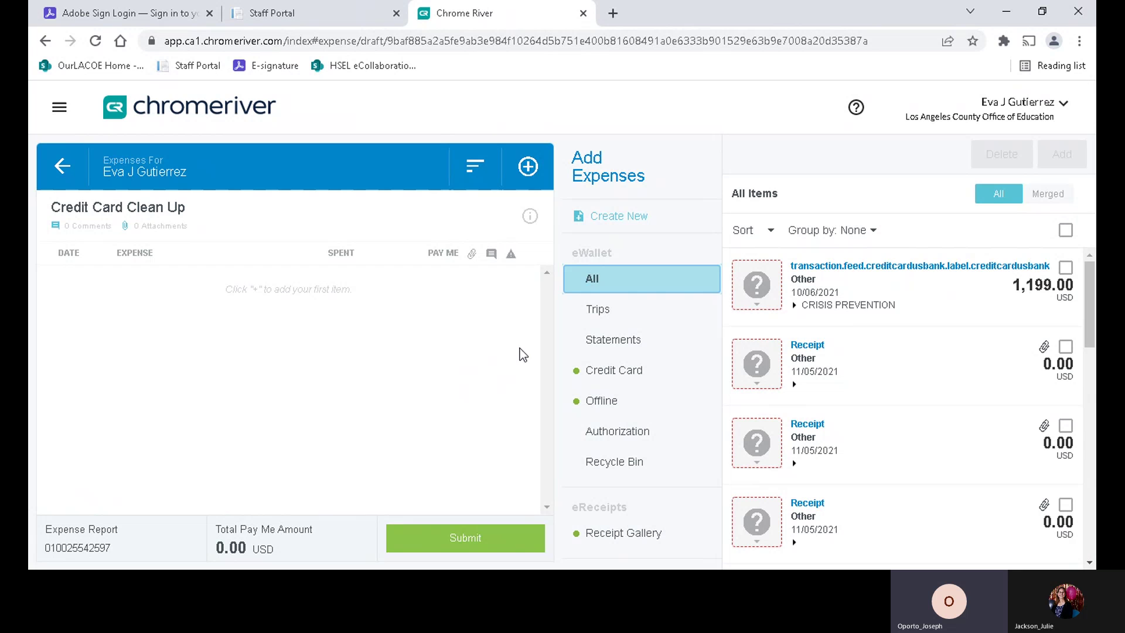
- Categorise the 1,199.00 CRISIS PREVENTION charge as Professional Development > Training / Education
{"action": "left_click", "coordinate": [758, 283]}
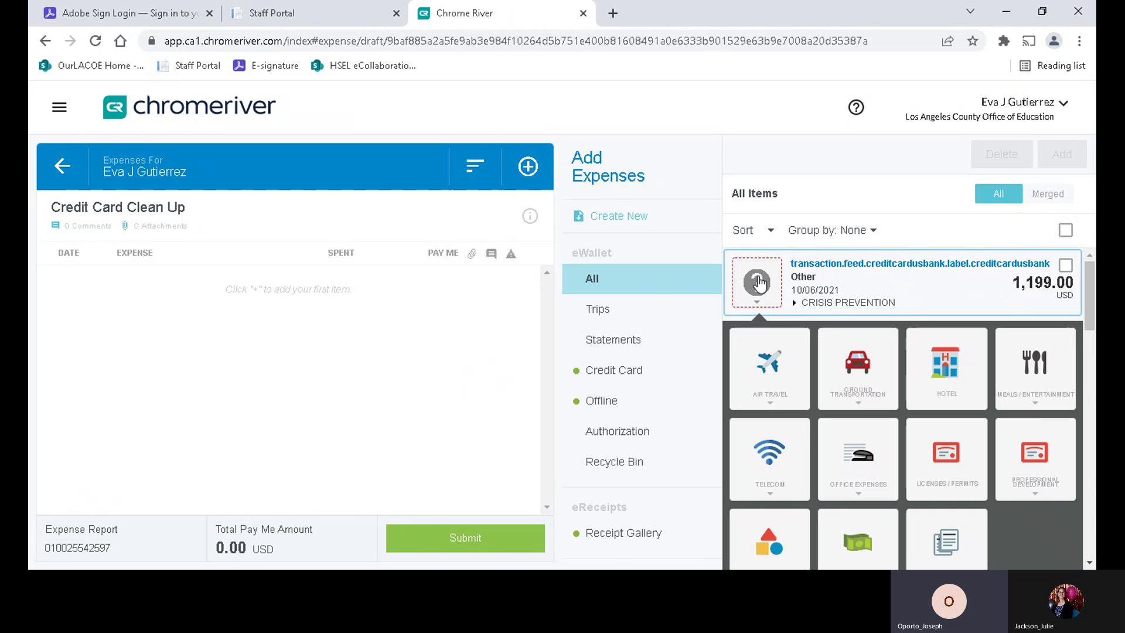
{"action": "scroll", "coordinate": [791, 411], "scroll_direction": "down", "scroll_amount": 5}
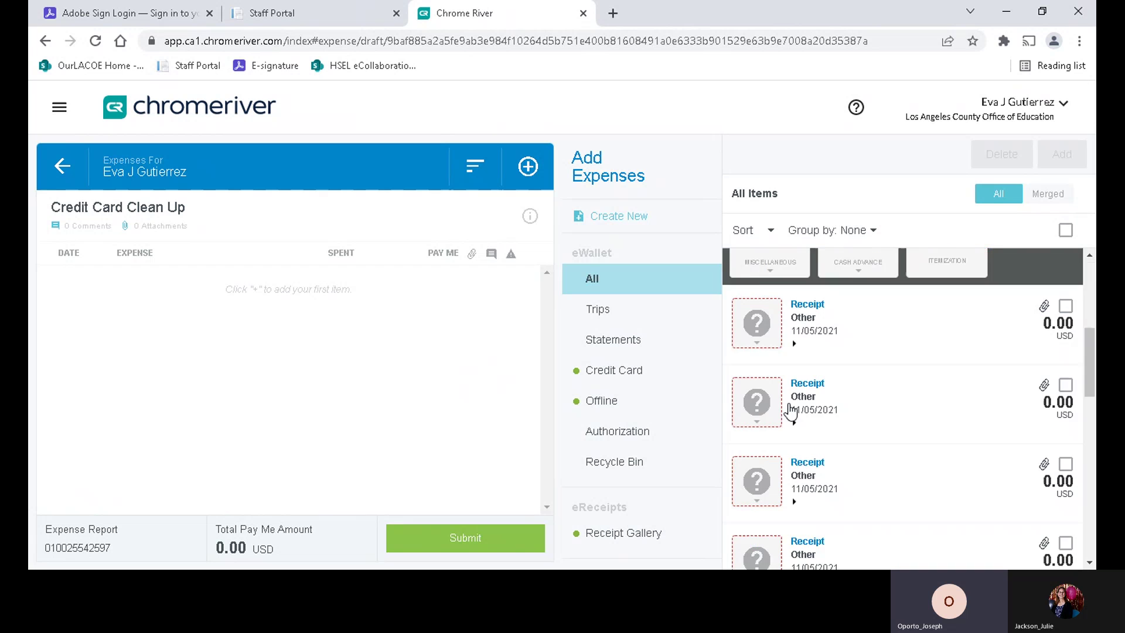
{"action": "scroll", "coordinate": [797, 407], "scroll_direction": "up", "scroll_amount": 3}
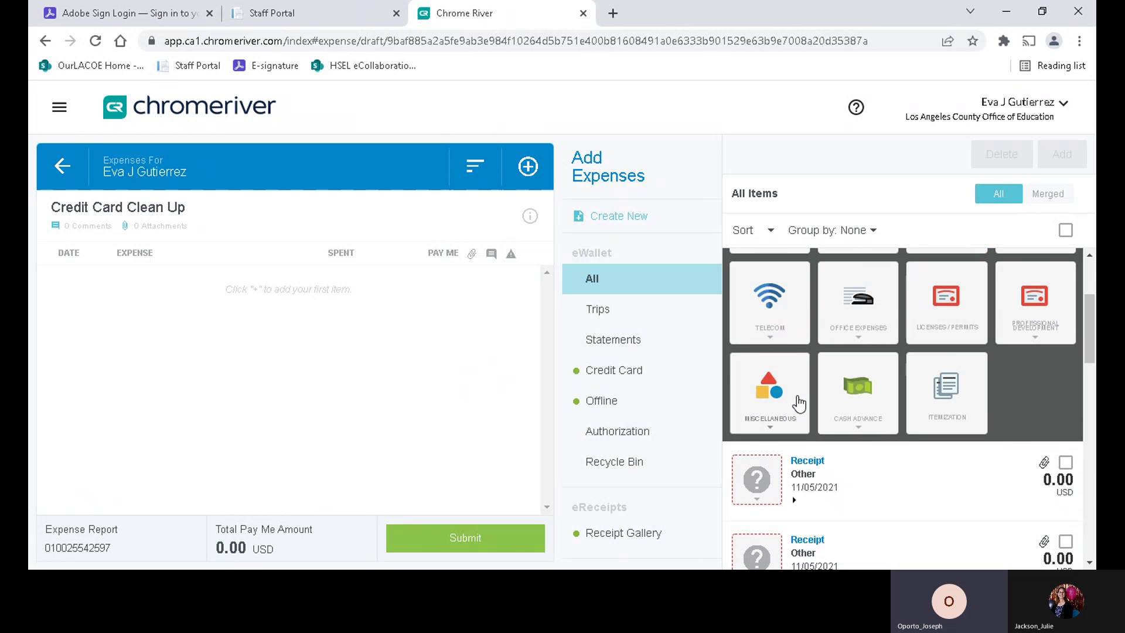
{"action": "scroll", "coordinate": [800, 404], "scroll_direction": "up", "scroll_amount": 1}
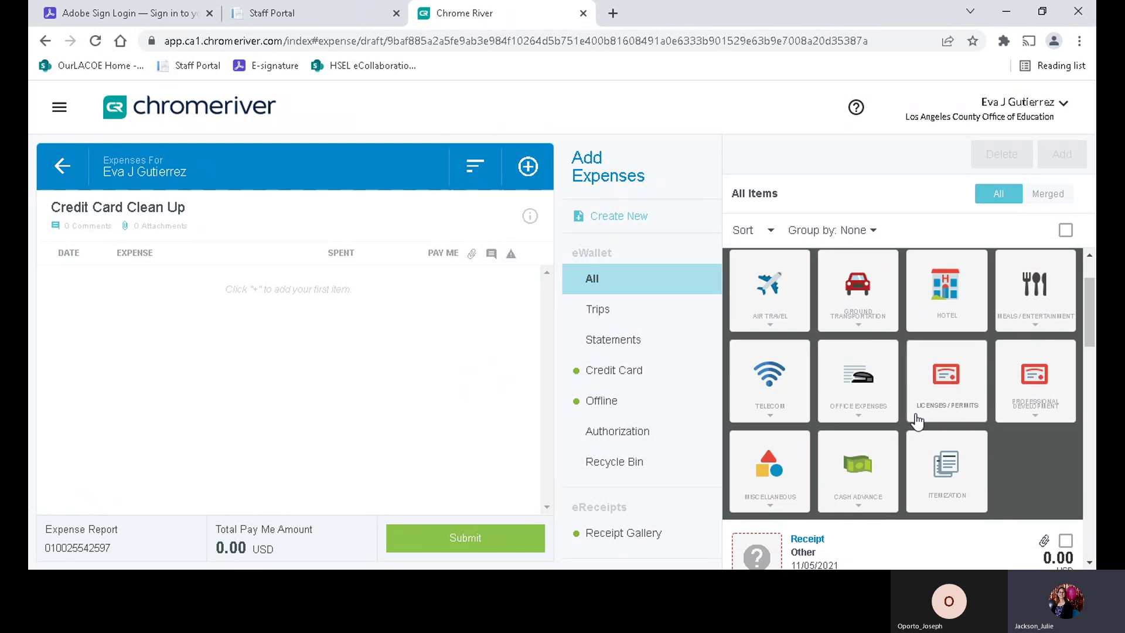
{"action": "left_click", "coordinate": [1009, 381]}
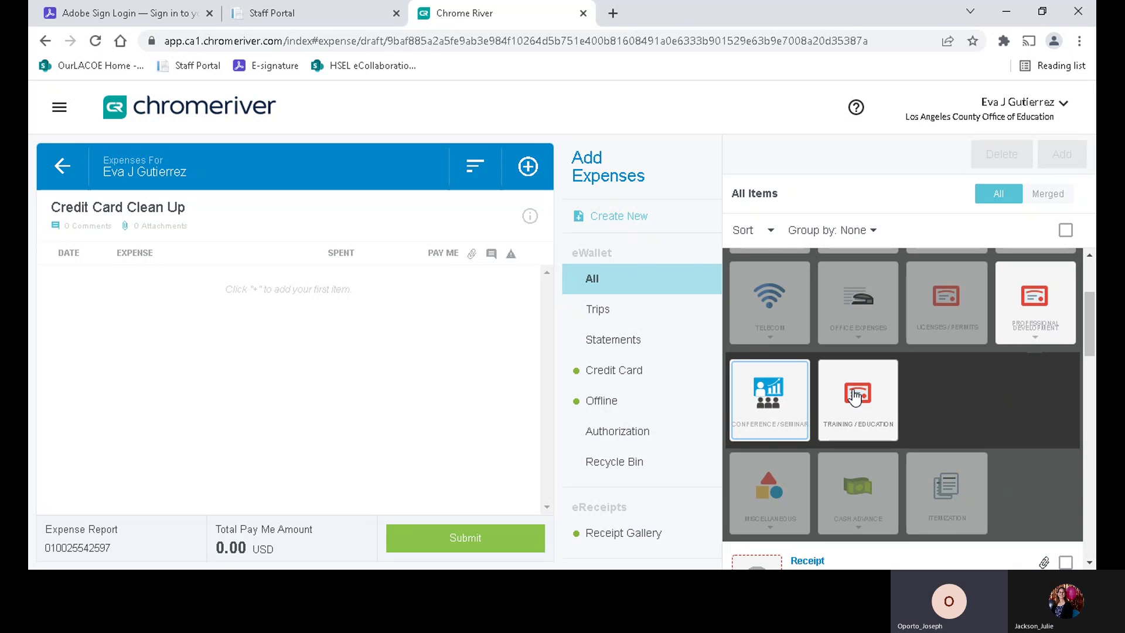
{"action": "left_click", "coordinate": [854, 392]}
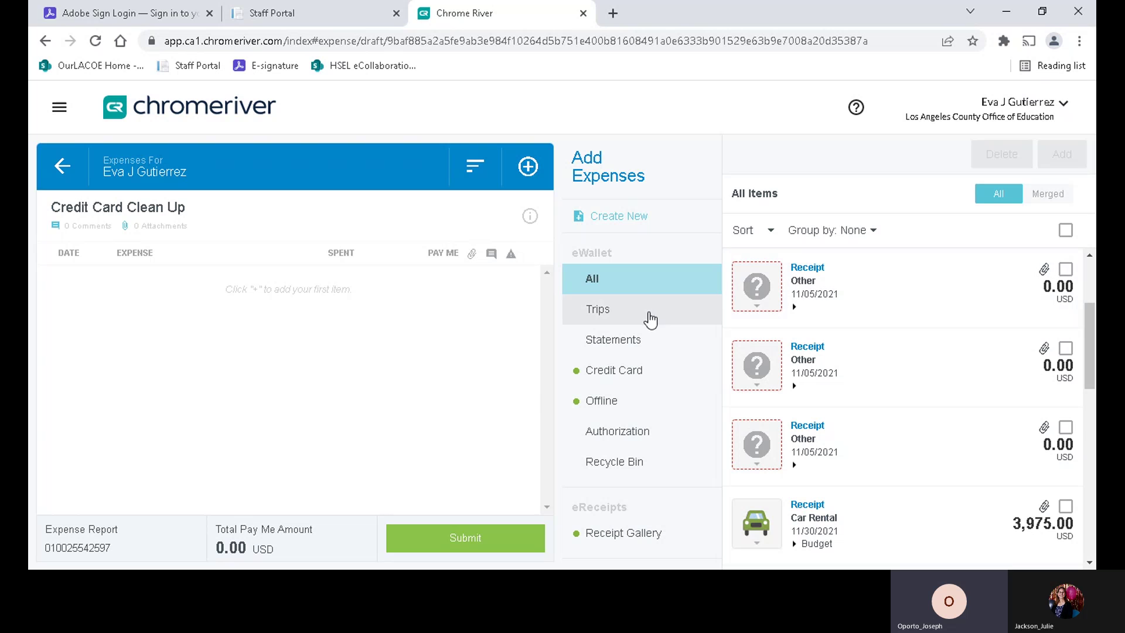
- Filter eWallet to Credit Card items and add the Training / Education transaction to the report
{"action": "left_click", "coordinate": [623, 371]}
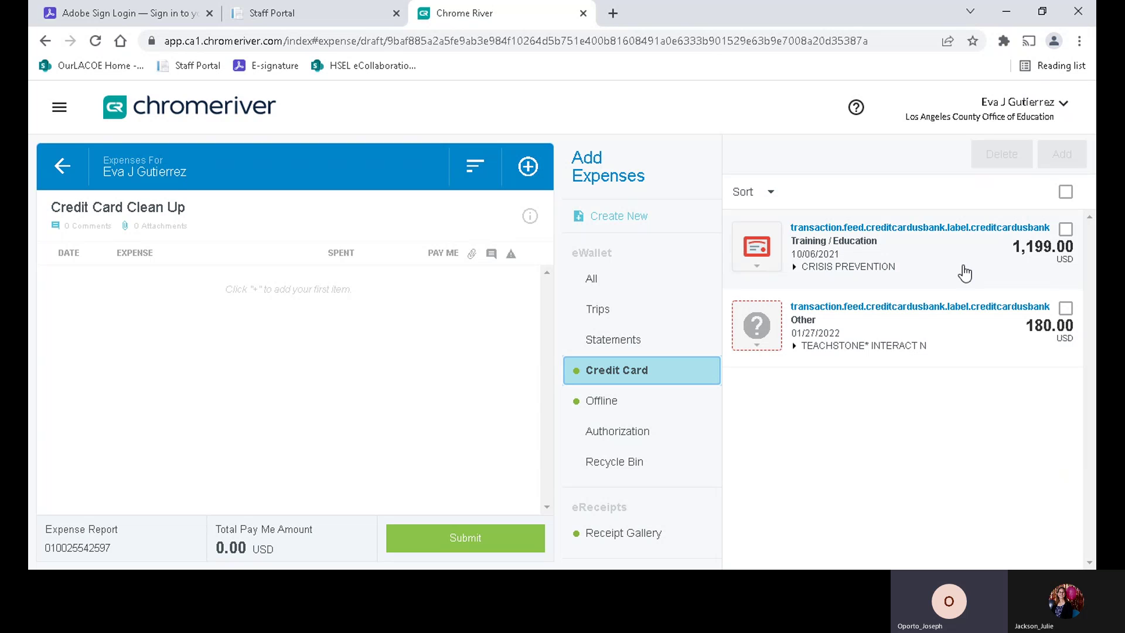
{"action": "left_click", "coordinate": [1065, 230]}
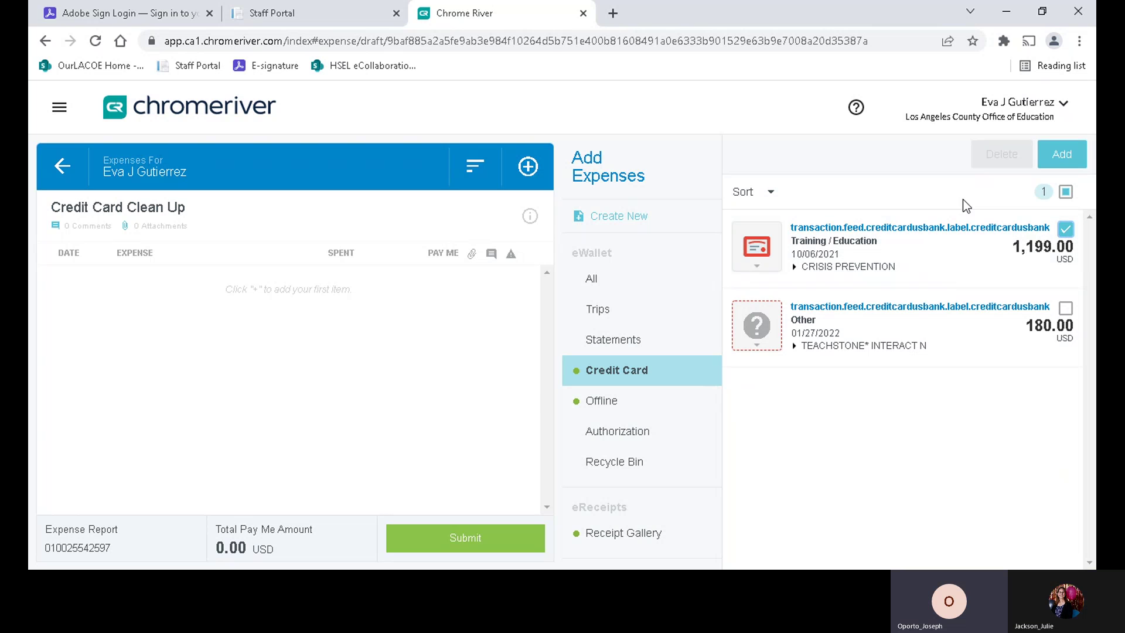
{"action": "left_click", "coordinate": [1067, 156]}
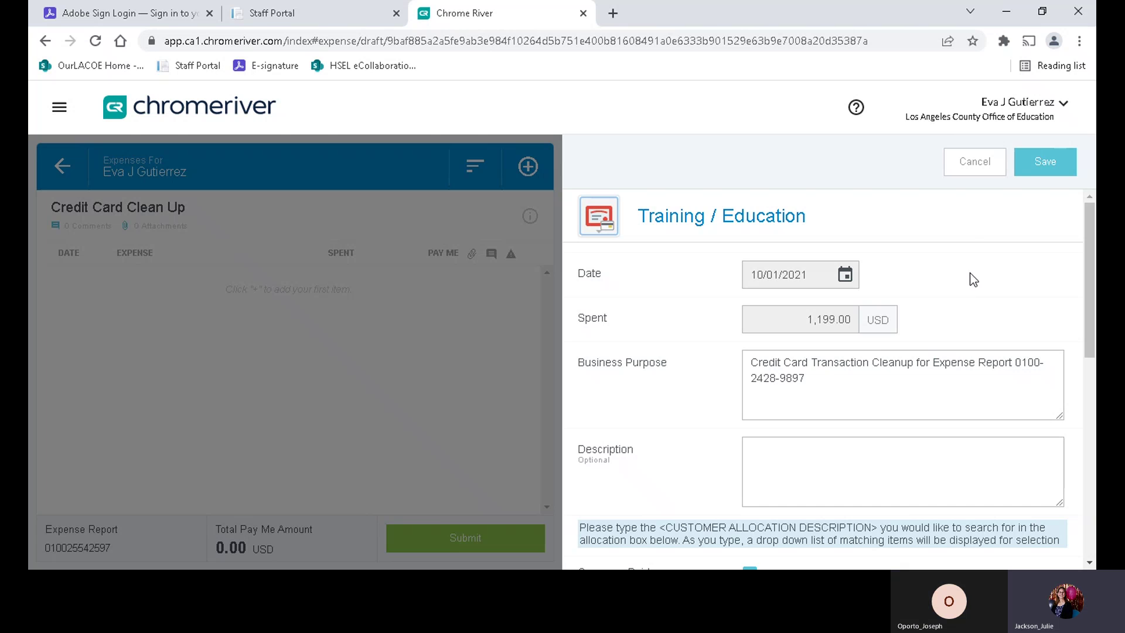
- Copy the Business Purpose text and paste it into the expense's Description field
{"action": "scroll", "coordinate": [969, 278], "scroll_direction": "down", "scroll_amount": 1}
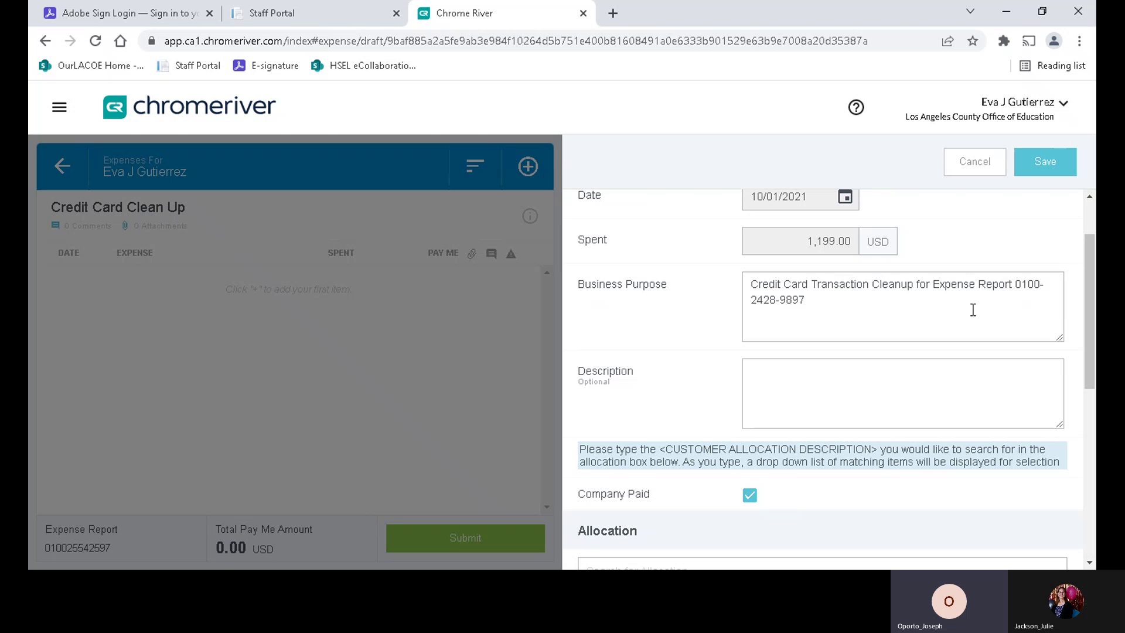
{"action": "left_click_drag", "start_coordinate": [750, 285], "coordinate": [816, 306]}
{"action": "key", "text": "ctrl+c"}
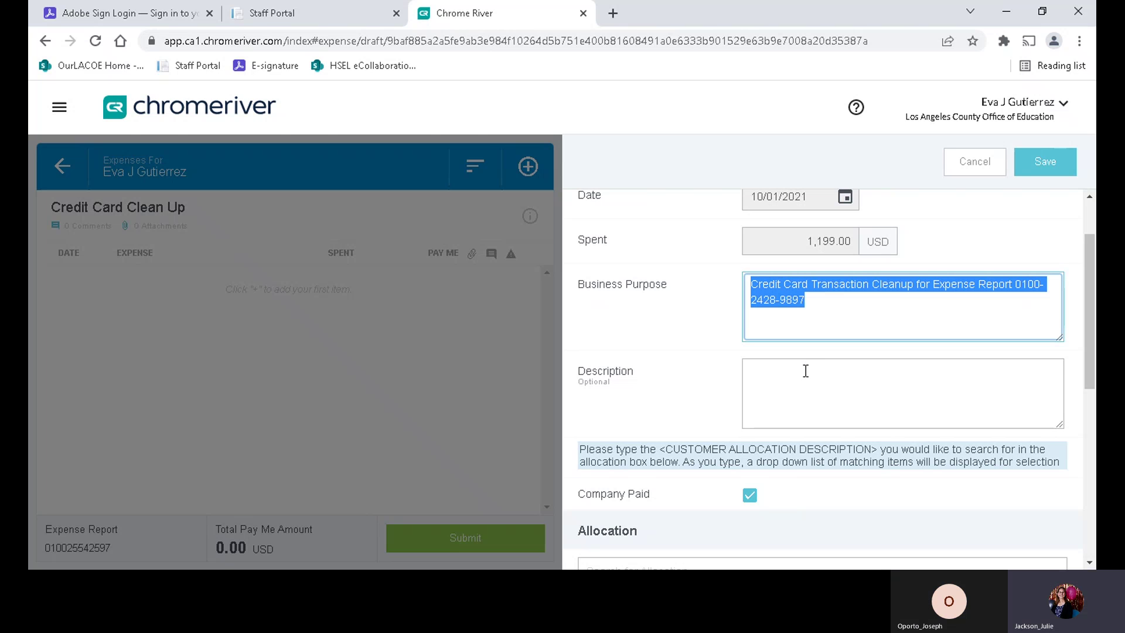
{"action": "left_click", "coordinate": [812, 362]}
{"action": "key", "text": "ctrl+v"}
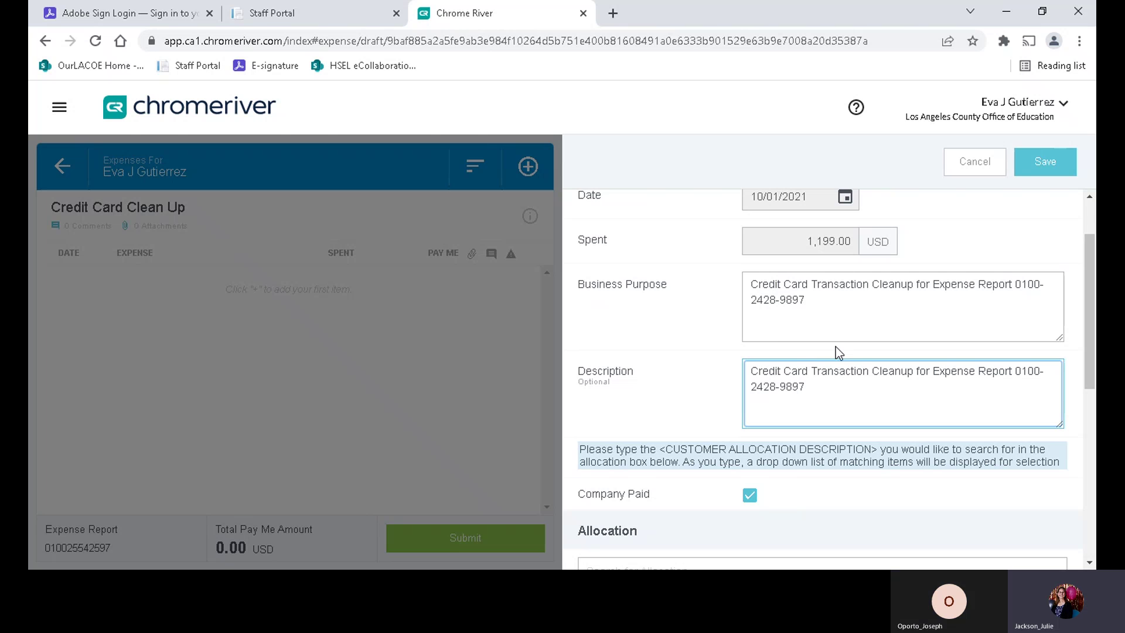
{"action": "scroll", "coordinate": [687, 343], "scroll_direction": "down", "scroll_amount": 1}
{"action": "scroll", "coordinate": [686, 344], "scroll_direction": "down", "scroll_amount": 1}
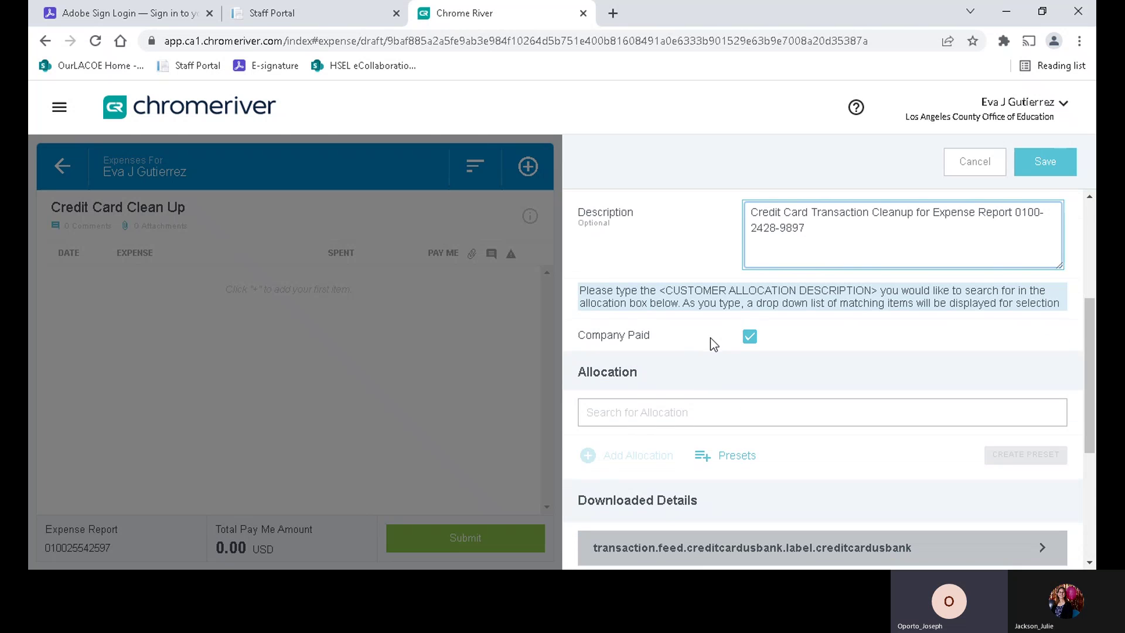
{"action": "scroll", "coordinate": [710, 338], "scroll_direction": "down", "scroll_amount": 1}
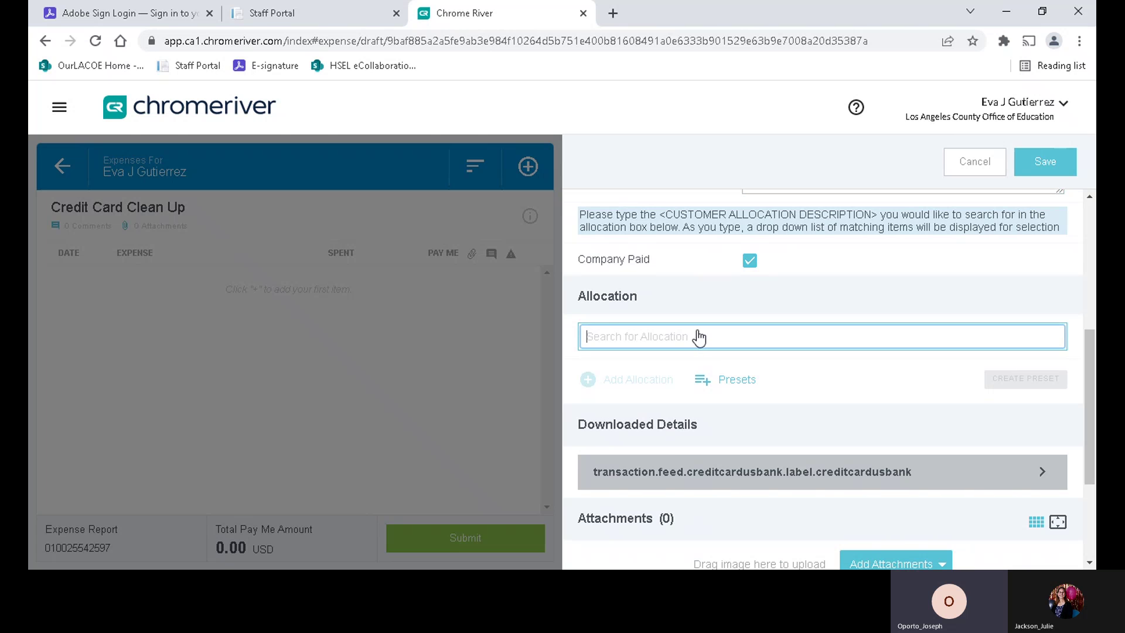
- Assign allocation 12.0-61280.1-00010, Inclusive Early Learning Administration - Program, to the expense
{"action": "left_click", "coordinate": [699, 338]}
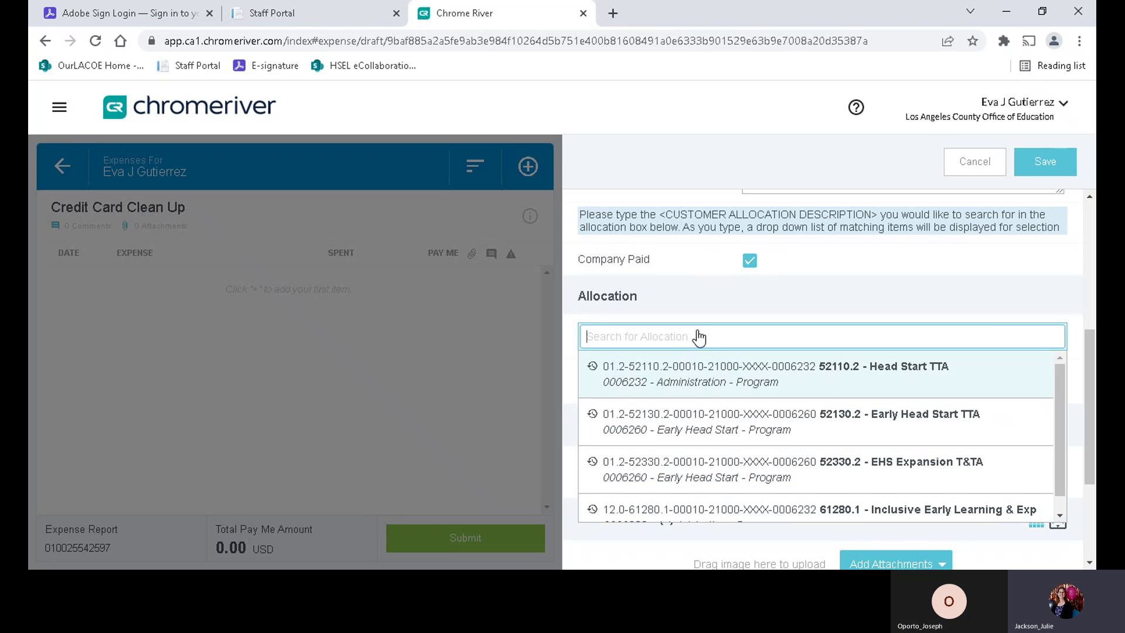
{"action": "type", "text": "12.0"}
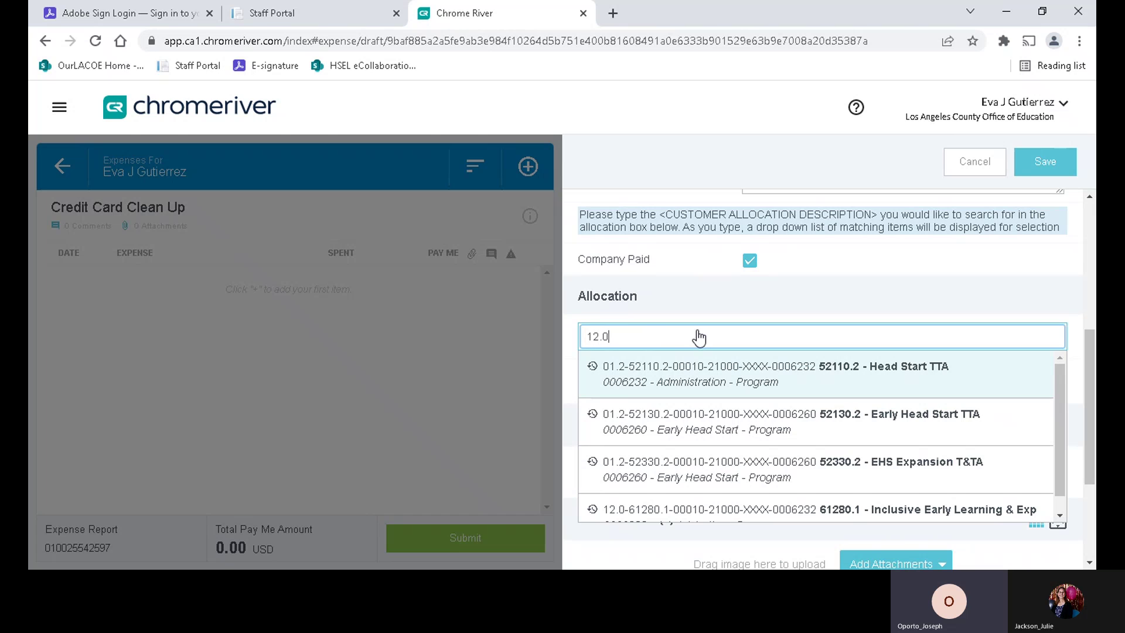
{"action": "type", "text": "-61"}
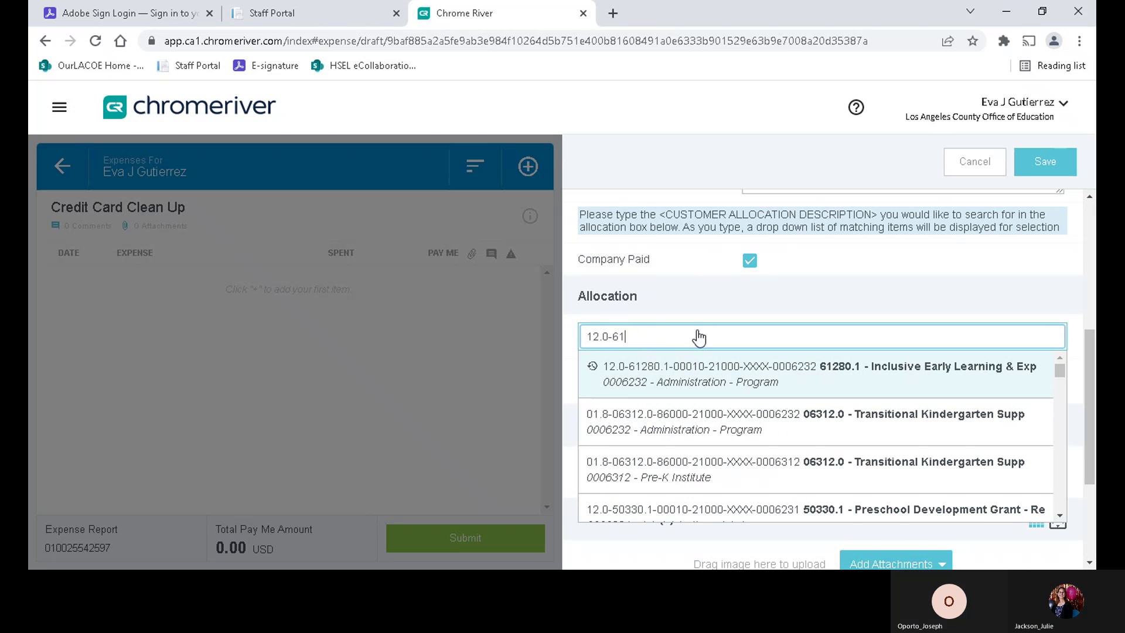
{"action": "type", "text": "280."}
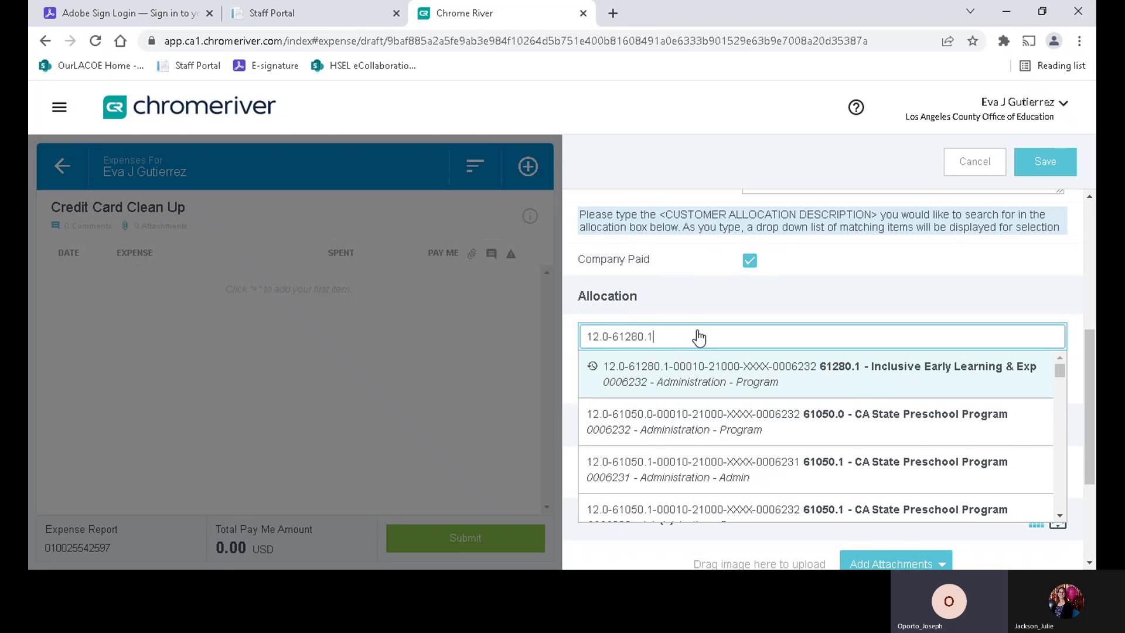
{"action": "type", "text": "1"}
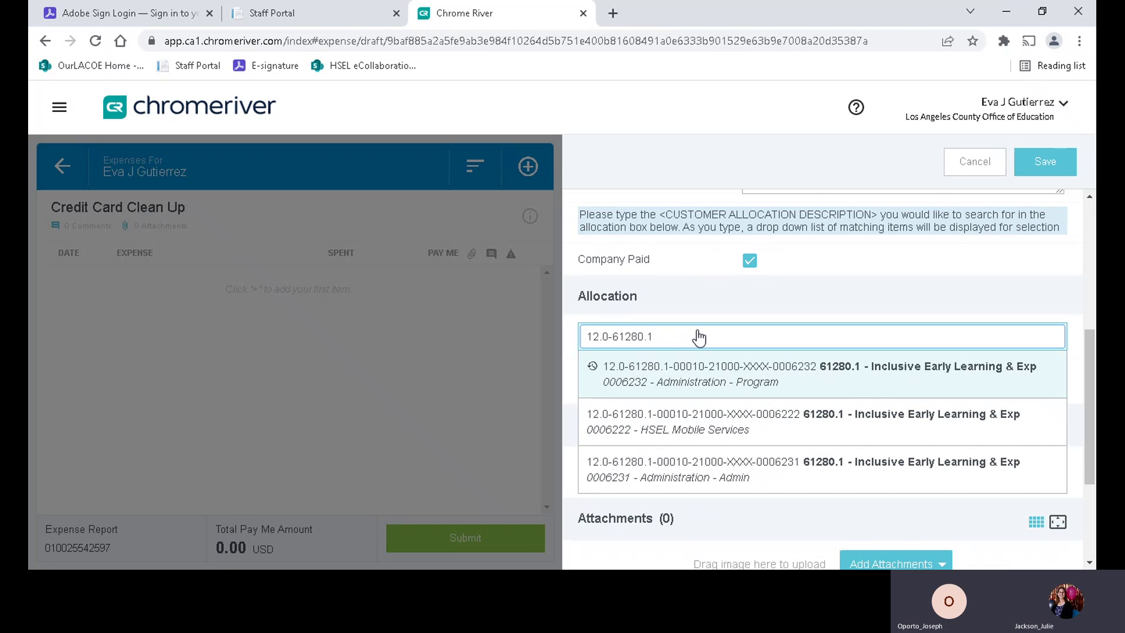
{"action": "type", "text": "-00010"}
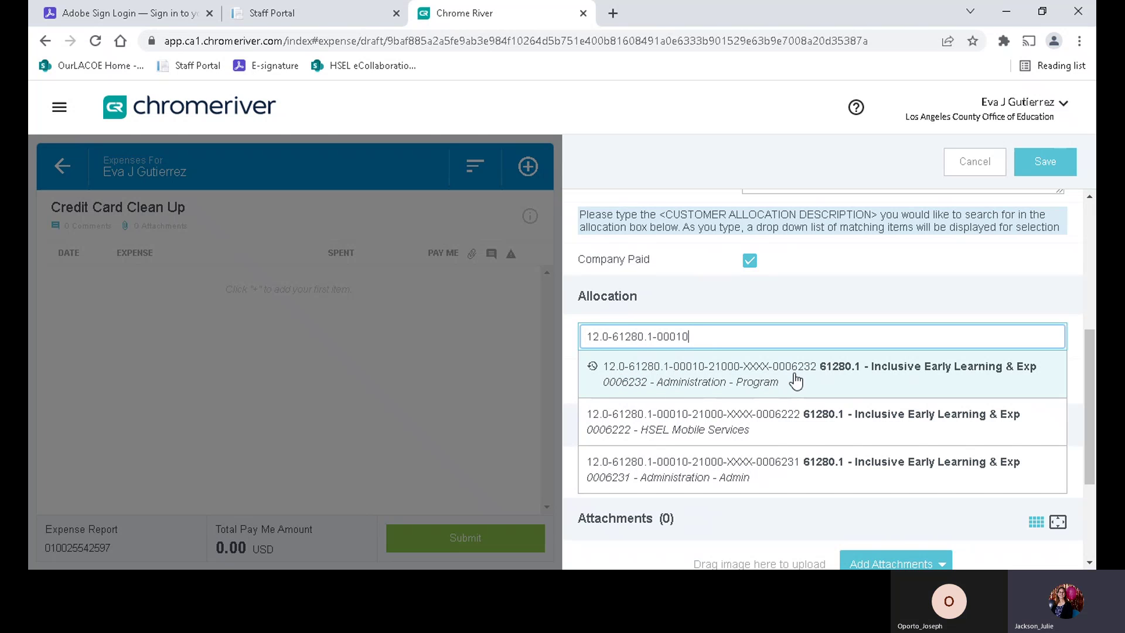
{"action": "left_click", "coordinate": [750, 380]}
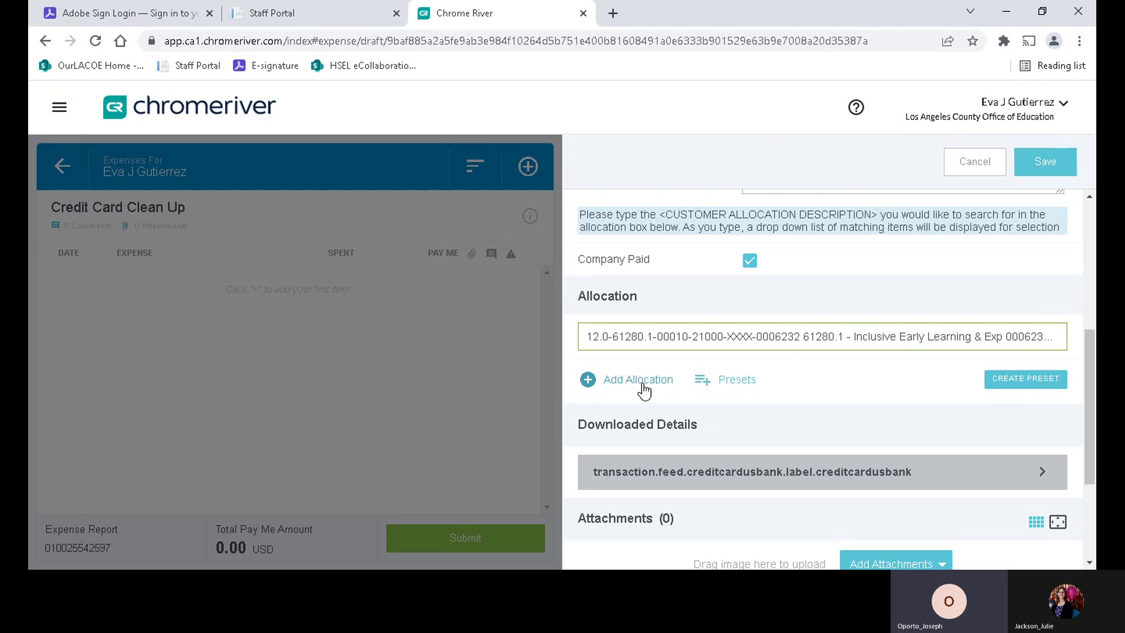
{"action": "scroll", "coordinate": [811, 381], "scroll_direction": "down", "scroll_amount": 3}
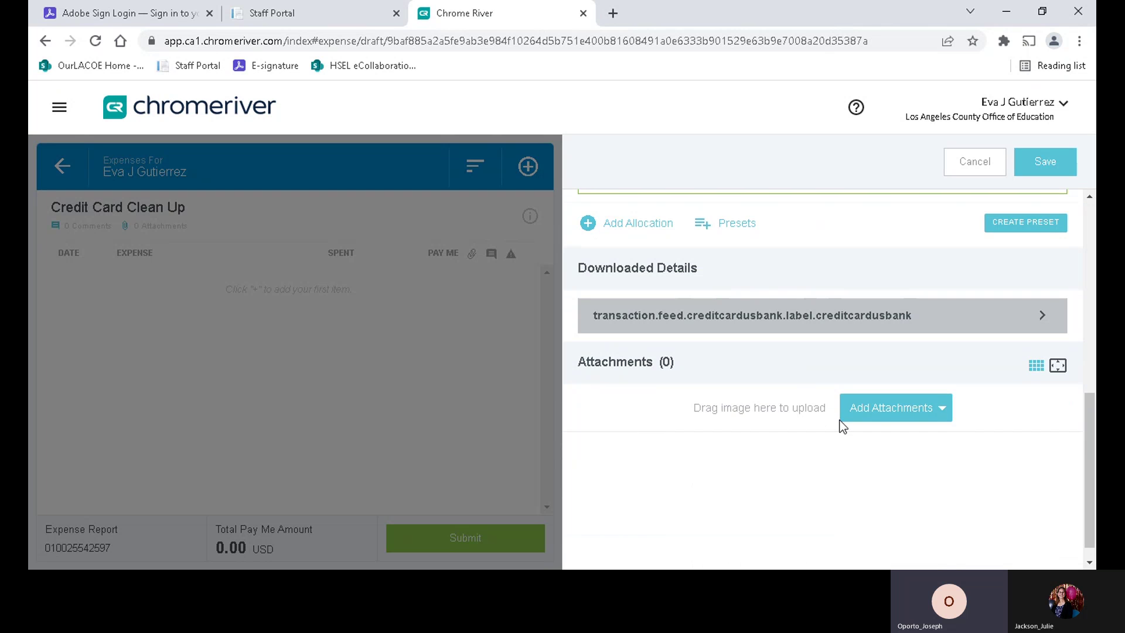
- Start a receipt upload and browse to Travel for Staff > 2021-22 Travel > CPI October 28, 2021
{"action": "left_click", "coordinate": [889, 411]}
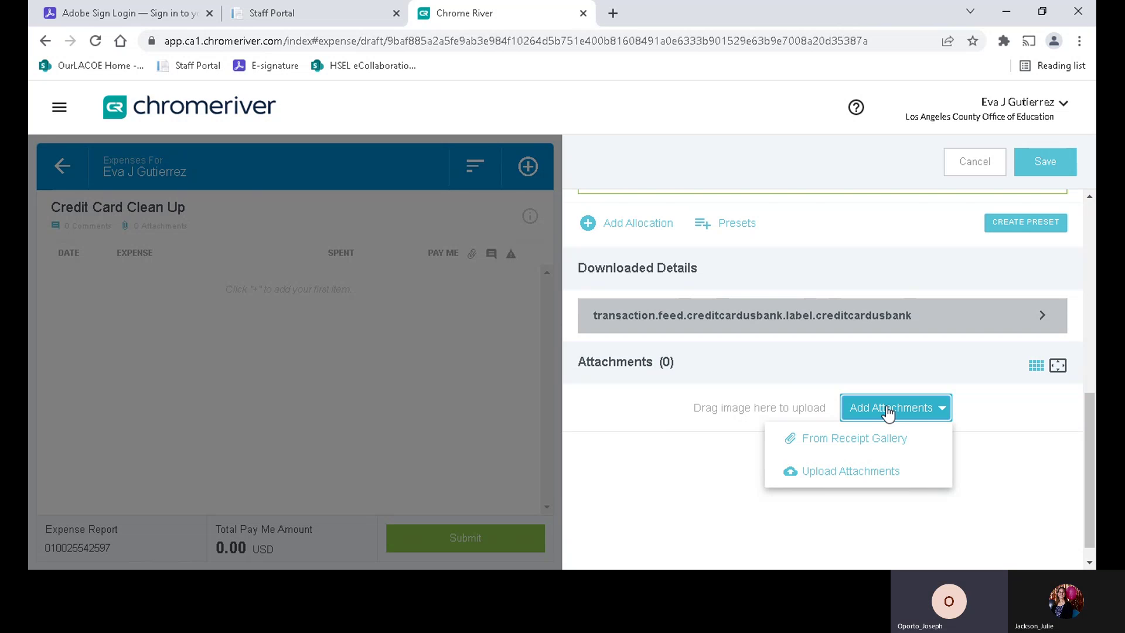
{"action": "left_click", "coordinate": [845, 466]}
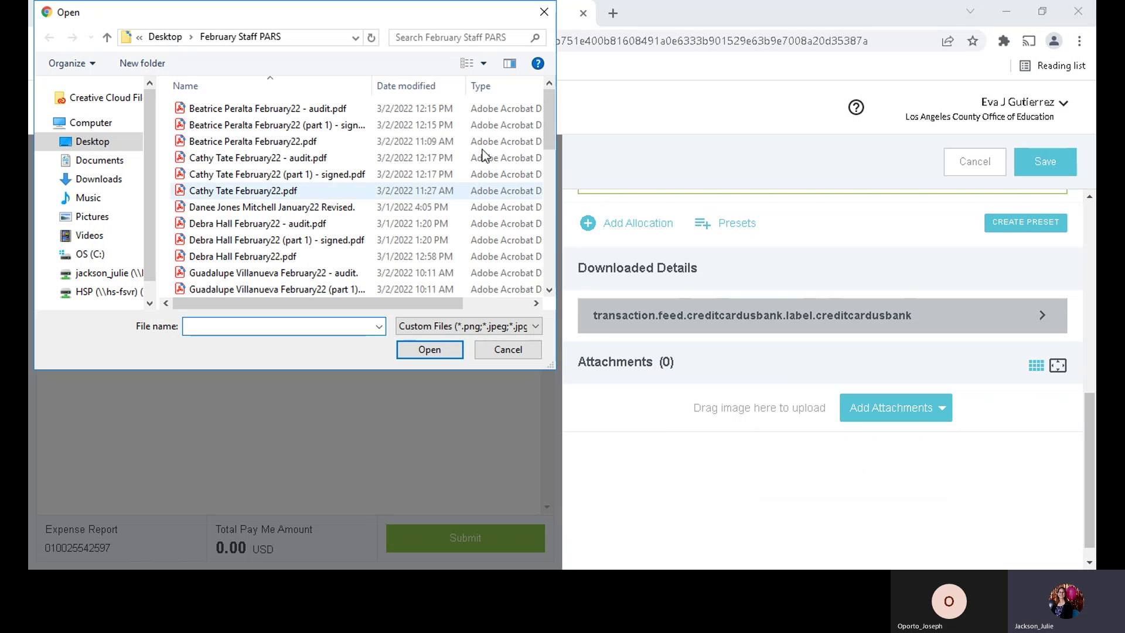
{"action": "left_click", "coordinate": [93, 273]}
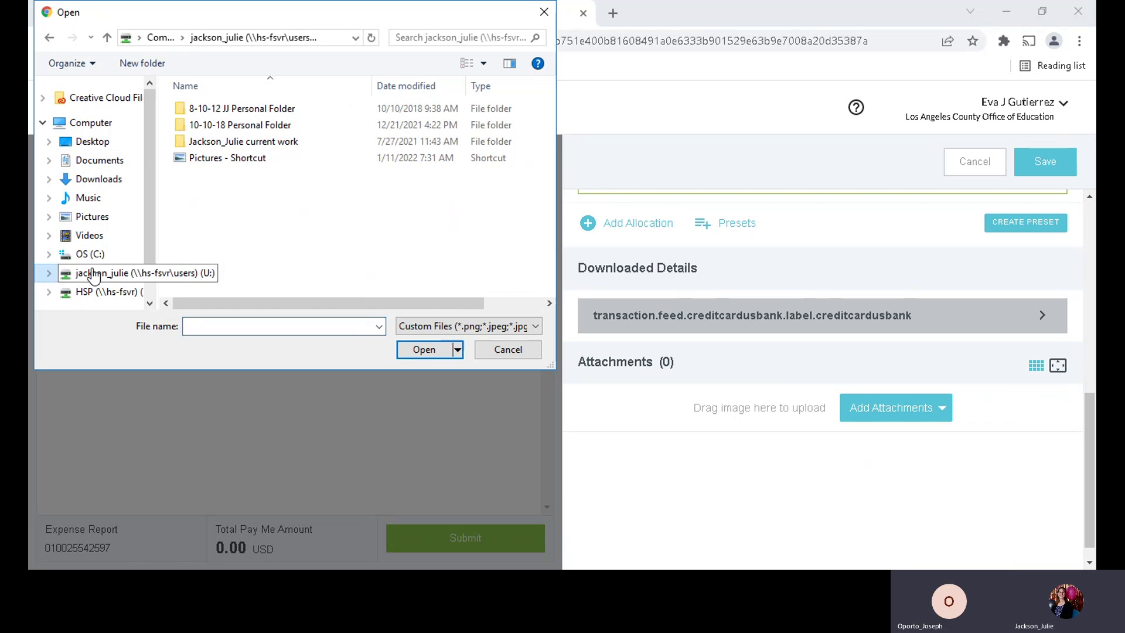
{"action": "double_click", "coordinate": [254, 142]}
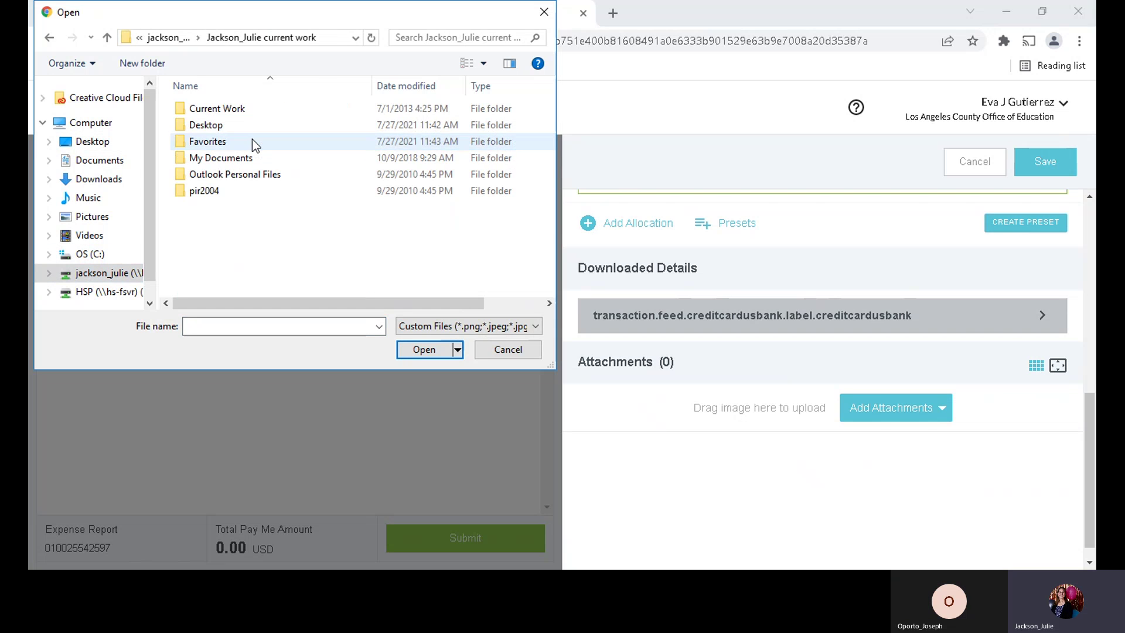
{"action": "double_click", "coordinate": [235, 109]}
{"action": "double_click", "coordinate": [235, 108]}
{"action": "double_click", "coordinate": [237, 108]}
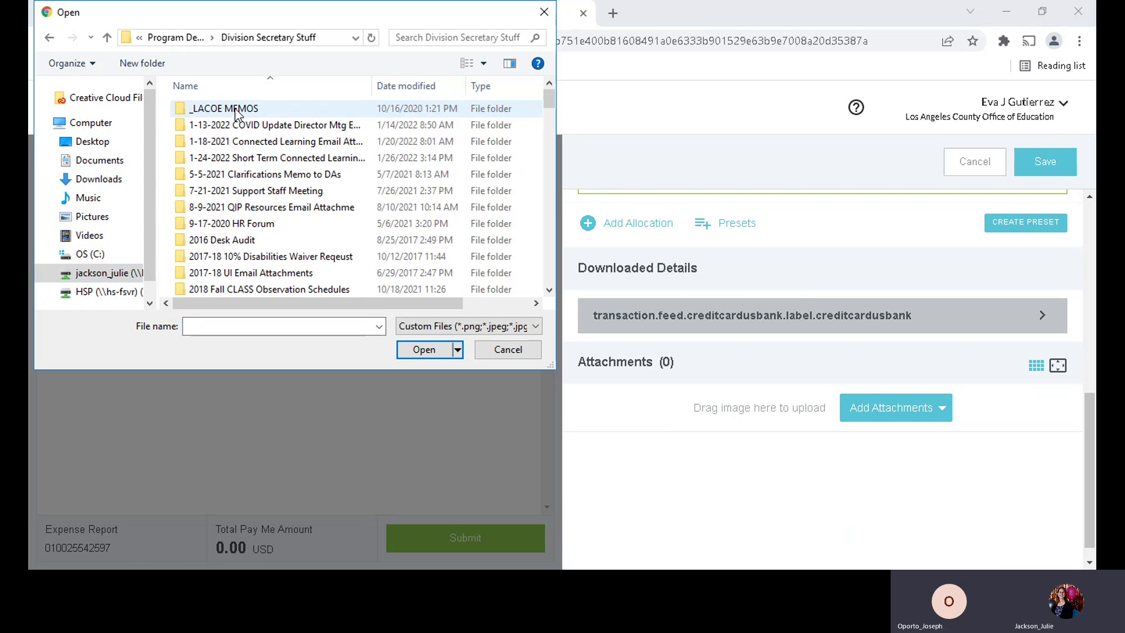
{"action": "scroll", "coordinate": [247, 167], "scroll_direction": "down", "scroll_amount": 5}
{"action": "scroll", "coordinate": [248, 167], "scroll_direction": "down", "scroll_amount": 20}
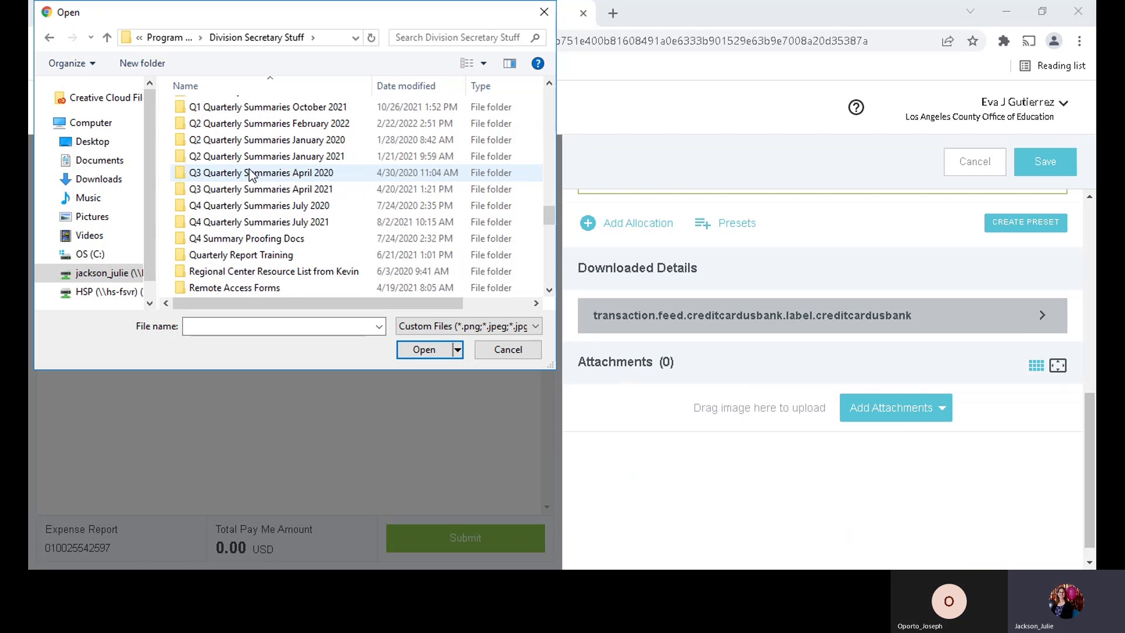
{"action": "scroll", "coordinate": [248, 170], "scroll_direction": "up", "scroll_amount": 2}
{"action": "double_click", "coordinate": [234, 159]}
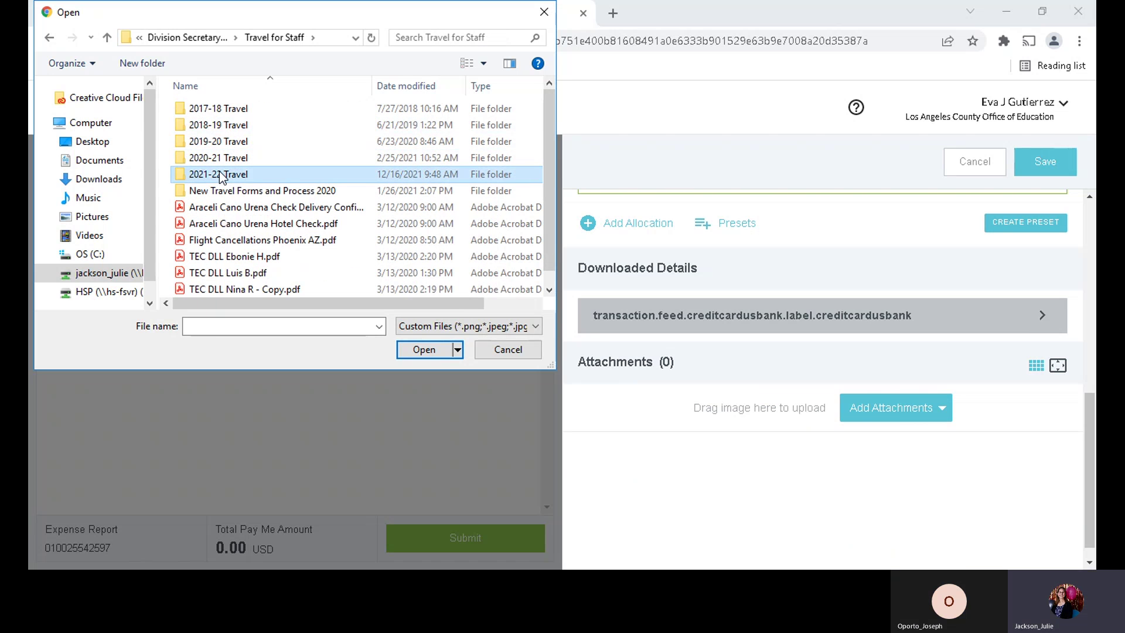
{"action": "double_click", "coordinate": [226, 174]}
{"action": "left_click", "coordinate": [219, 108]}
{"action": "double_click", "coordinate": [219, 108]}
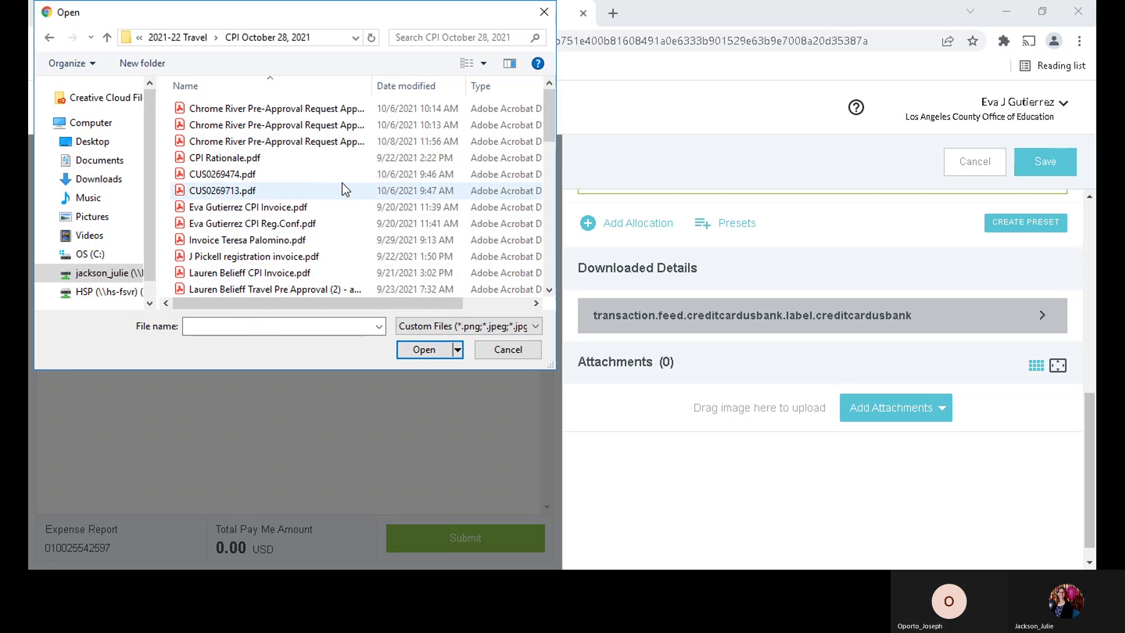
- Select the TEC CPI Training PDF and upload it as the receipt
{"action": "scroll", "coordinate": [343, 186], "scroll_direction": "down", "scroll_amount": 5}
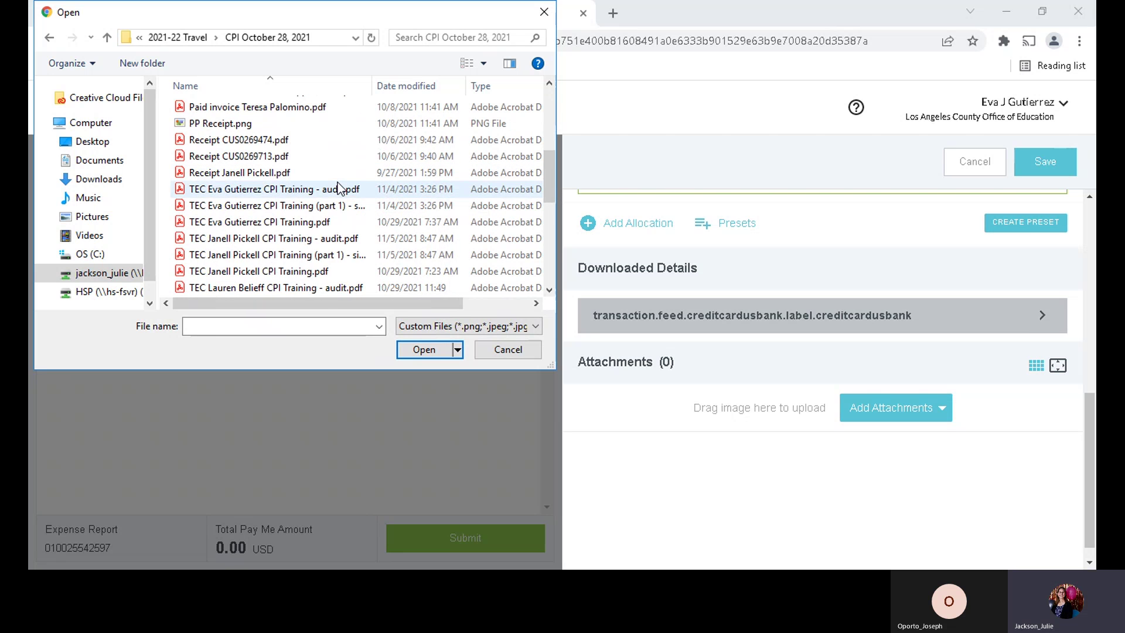
{"action": "scroll", "coordinate": [343, 187], "scroll_direction": "down", "scroll_amount": 1}
{"action": "scroll", "coordinate": [338, 184], "scroll_direction": "down", "scroll_amount": 1}
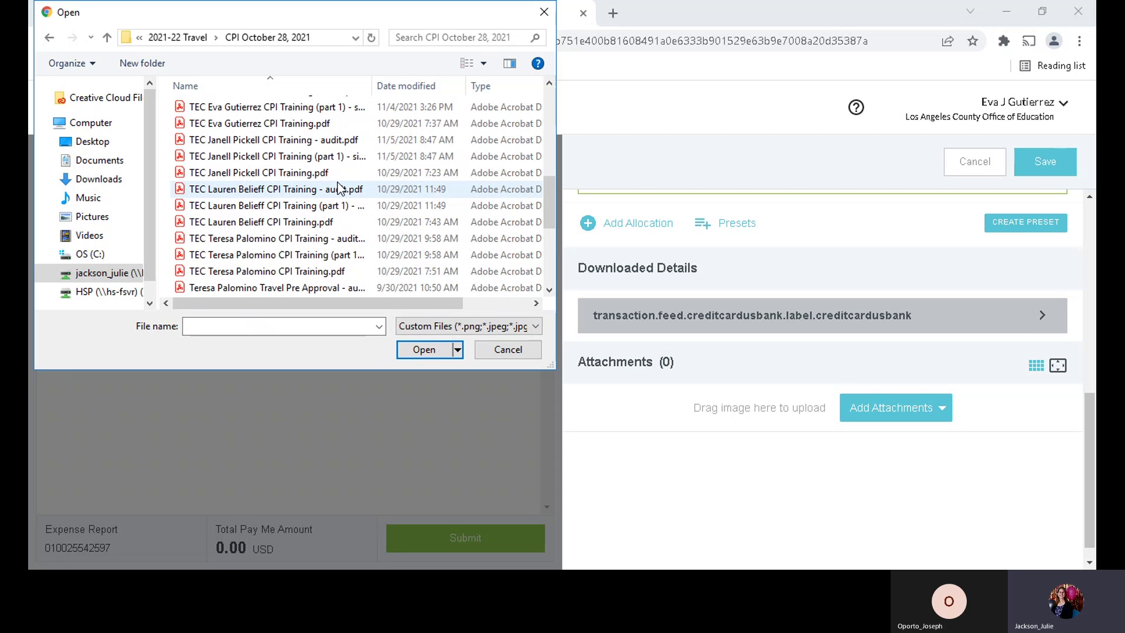
{"action": "scroll", "coordinate": [338, 186], "scroll_direction": "up", "scroll_amount": 7}
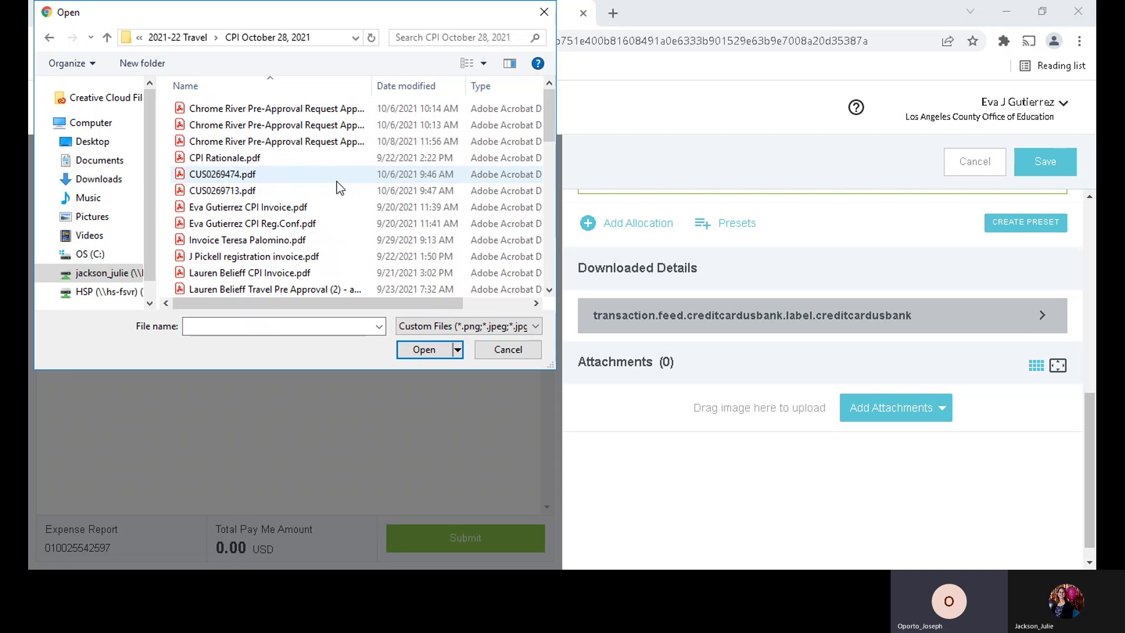
{"action": "scroll", "coordinate": [338, 185], "scroll_direction": "down", "scroll_amount": 5}
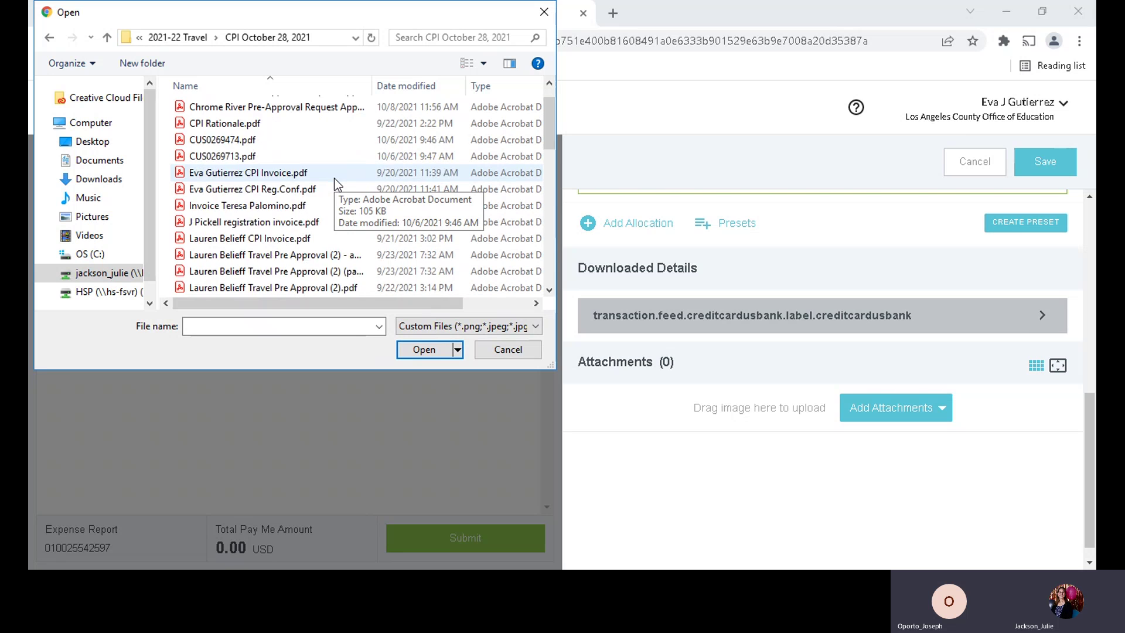
{"action": "scroll", "coordinate": [338, 185], "scroll_direction": "down", "scroll_amount": 1}
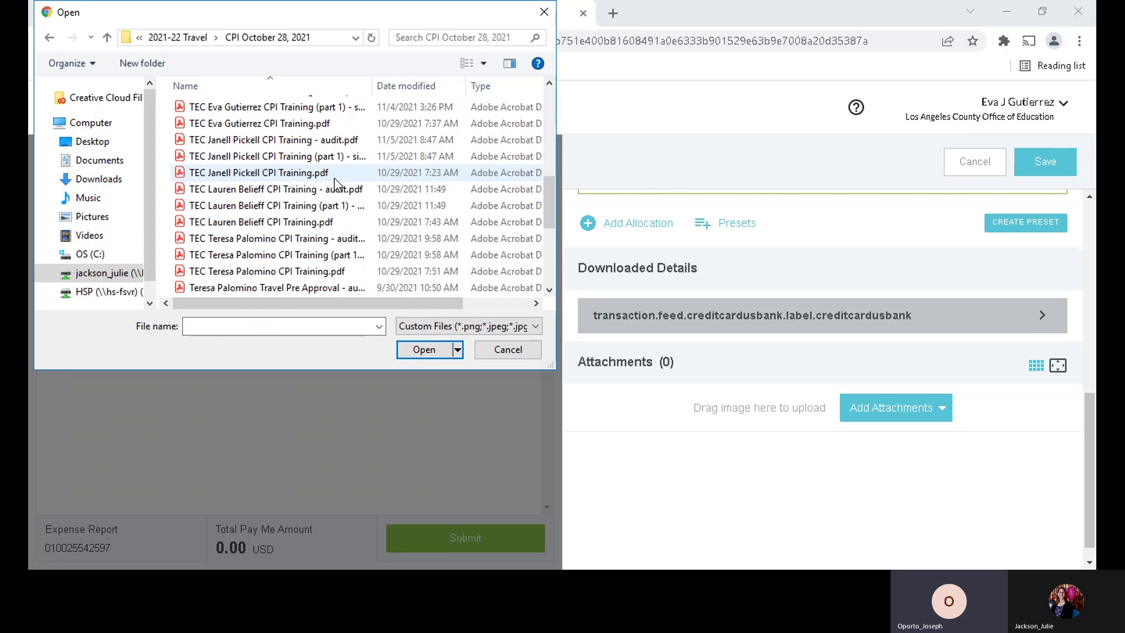
{"action": "left_click", "coordinate": [201, 125]}
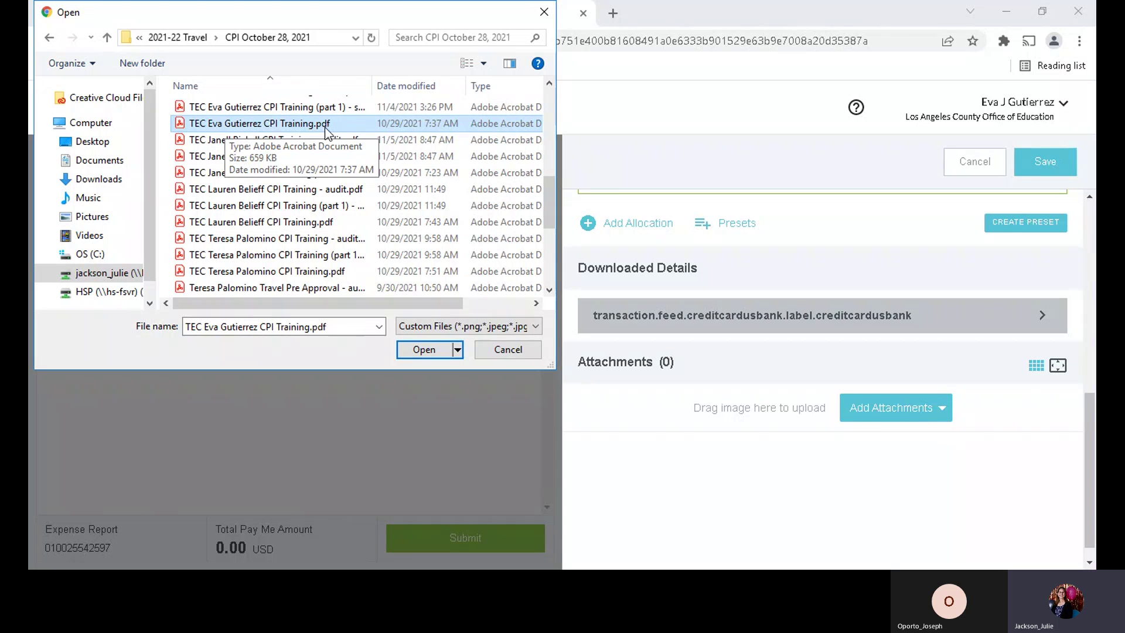
{"action": "left_click", "coordinate": [424, 350]}
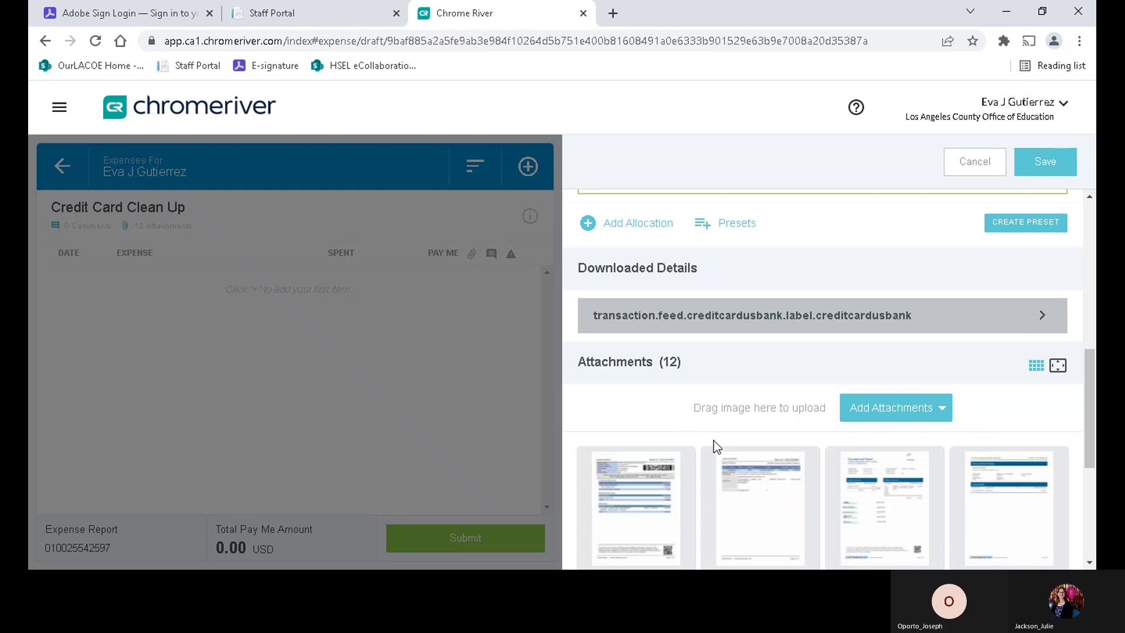
- Scroll through the twelve attached receipt pages and back to the top of the expense form
{"action": "scroll", "coordinate": [786, 469], "scroll_direction": "down", "scroll_amount": 1}
{"action": "scroll", "coordinate": [786, 469], "scroll_direction": "down", "scroll_amount": 3}
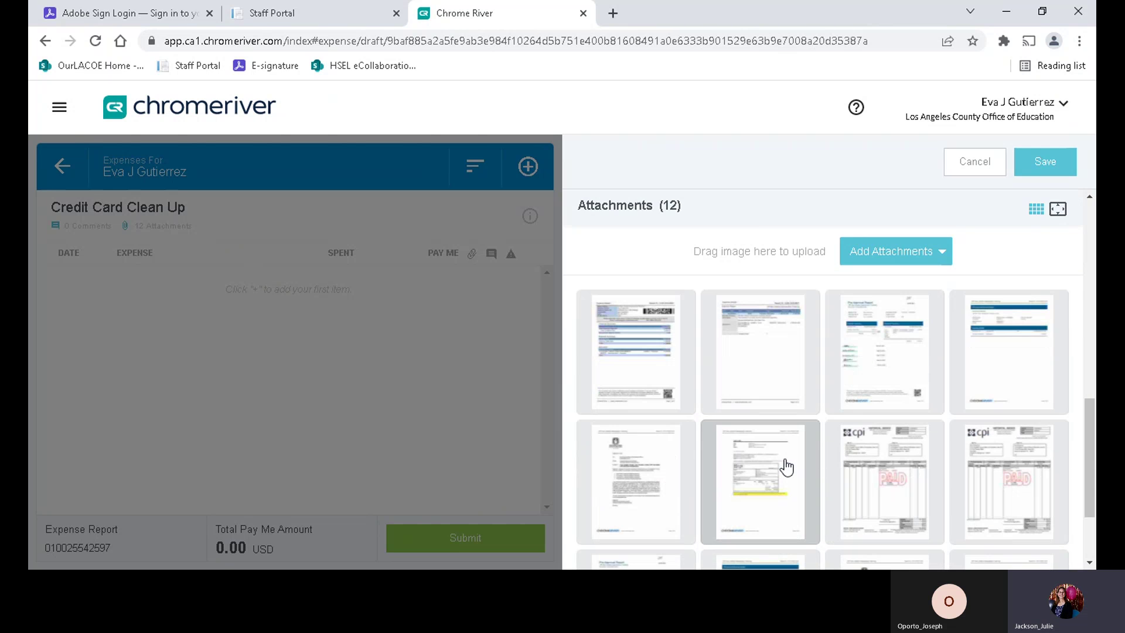
{"action": "scroll", "coordinate": [786, 469], "scroll_direction": "down", "scroll_amount": 2}
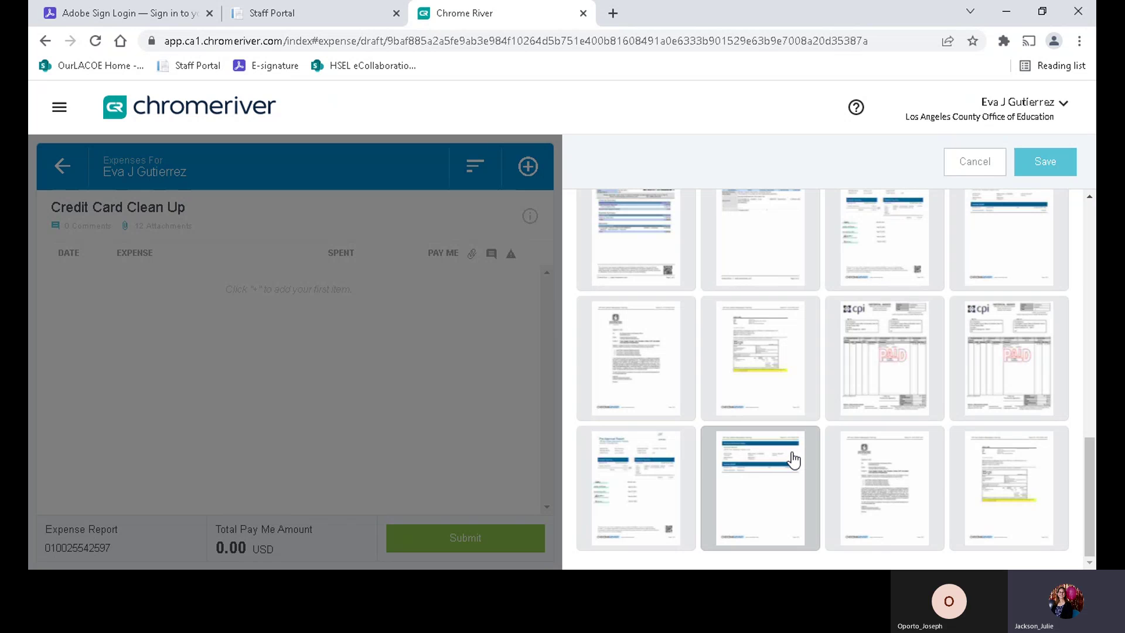
{"action": "scroll", "coordinate": [792, 455], "scroll_direction": "up", "scroll_amount": 15}
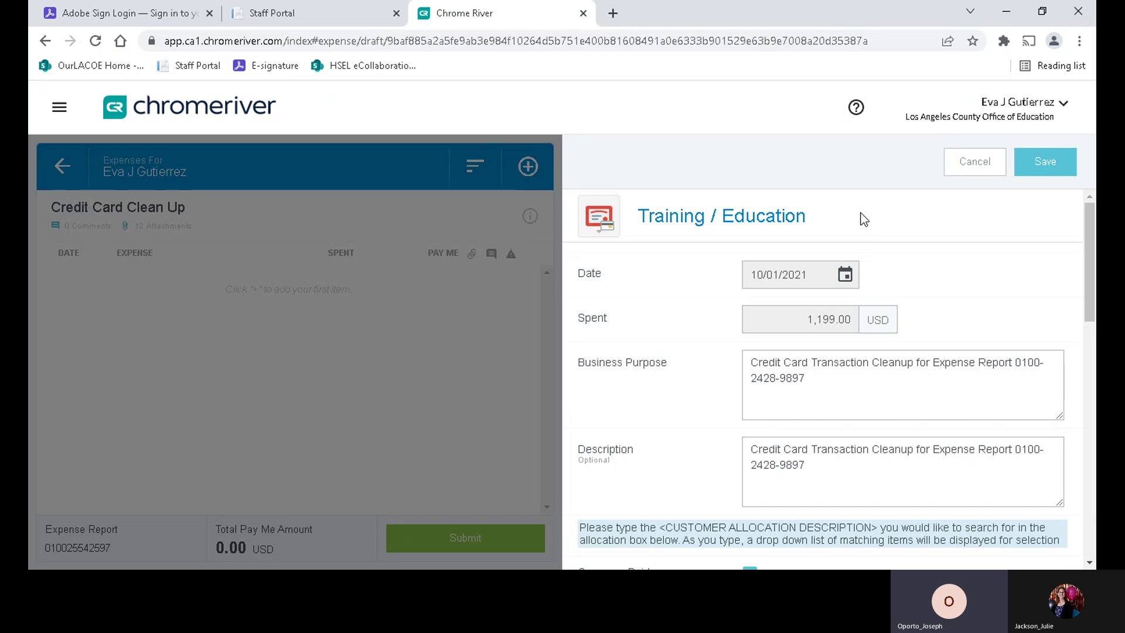
{"action": "scroll", "coordinate": [903, 268], "scroll_direction": "down", "scroll_amount": 4}
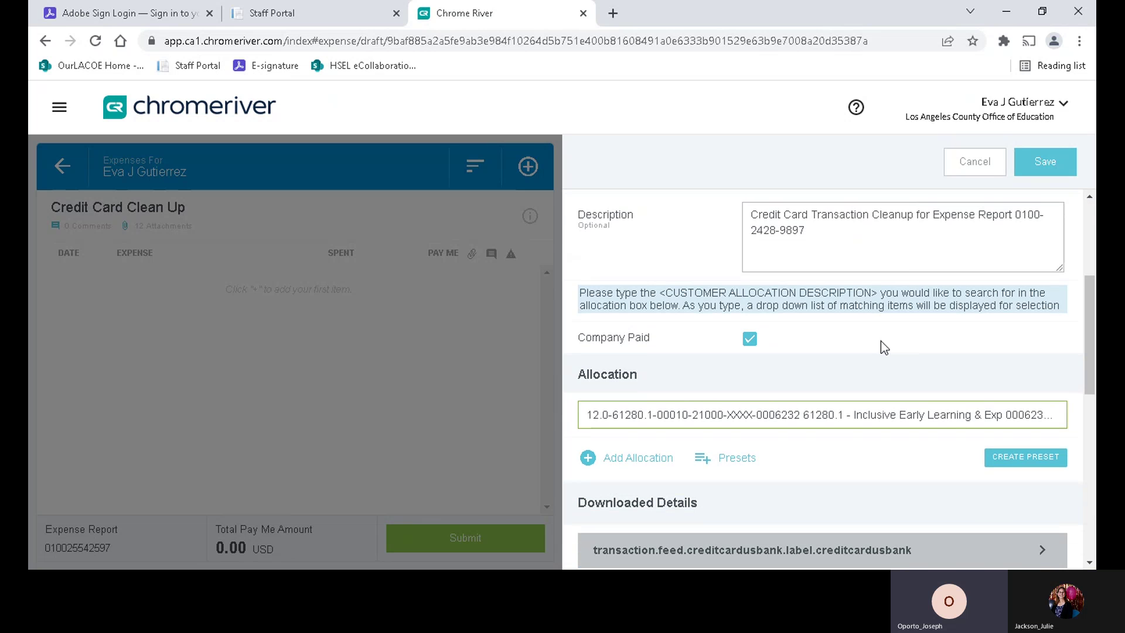
{"action": "scroll", "coordinate": [880, 338], "scroll_direction": "down", "scroll_amount": 3}
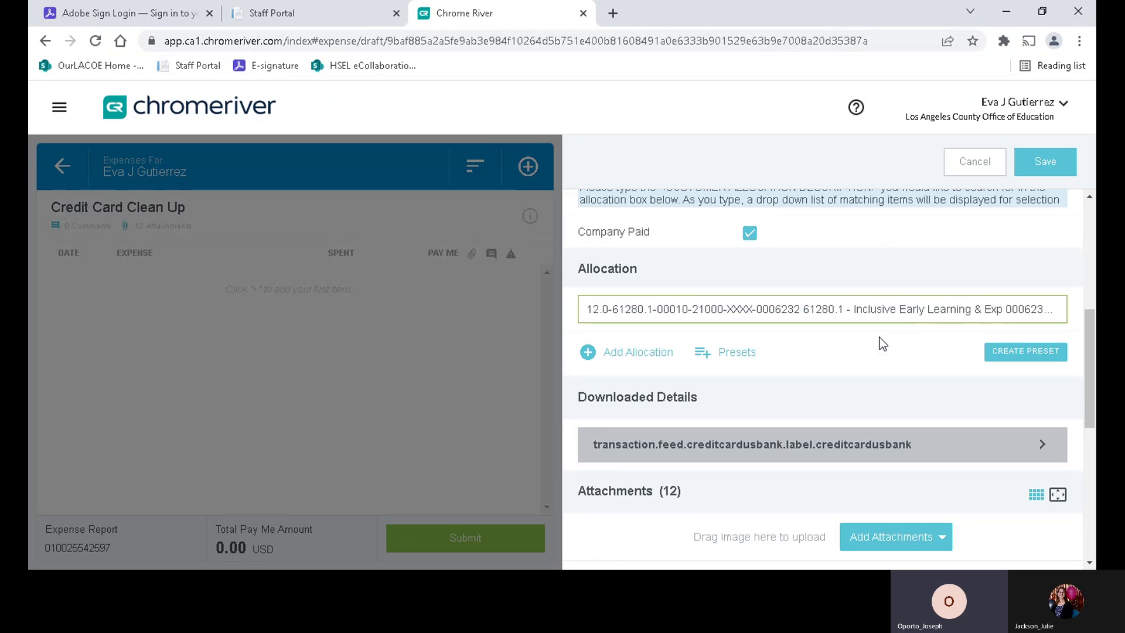
{"action": "scroll", "coordinate": [879, 340], "scroll_direction": "down", "scroll_amount": 7}
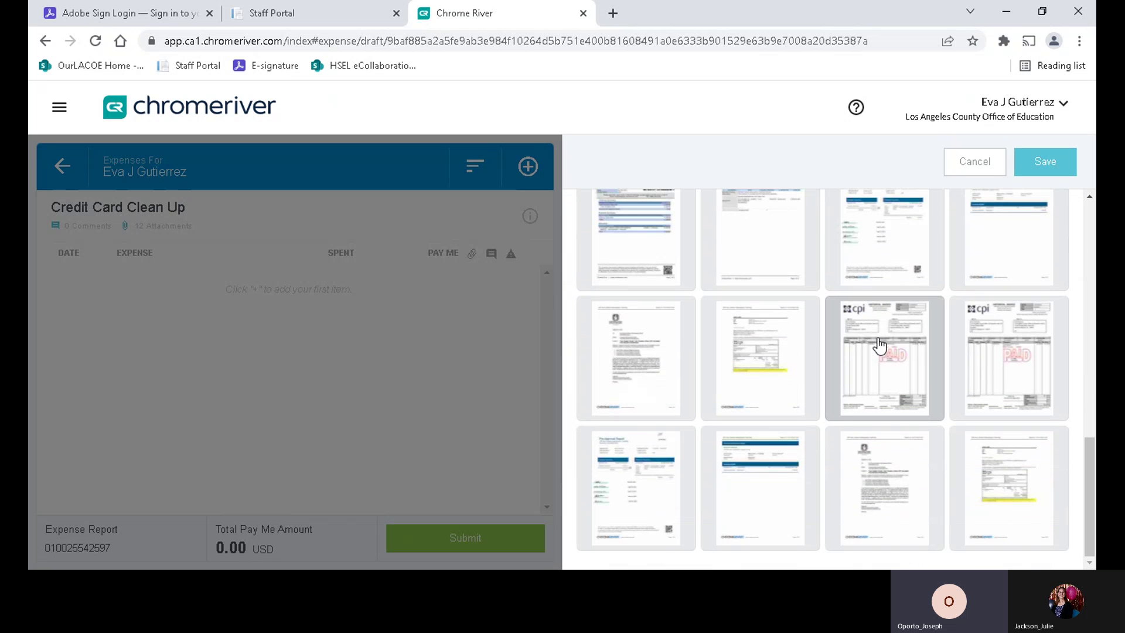
{"action": "scroll", "coordinate": [879, 344], "scroll_direction": "up", "scroll_amount": 9}
{"action": "scroll", "coordinate": [879, 346], "scroll_direction": "up", "scroll_amount": 5}
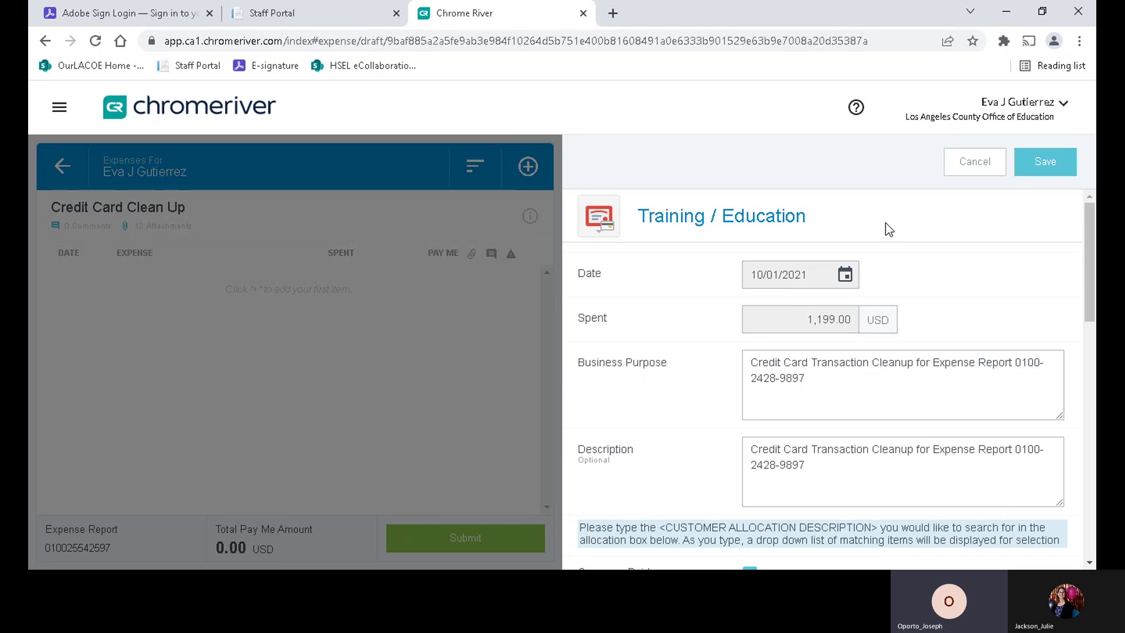
- Save the 1,199.00 USD Training / Education expense and post the pasted over-90-days explanation
{"action": "left_click", "coordinate": [1041, 160]}
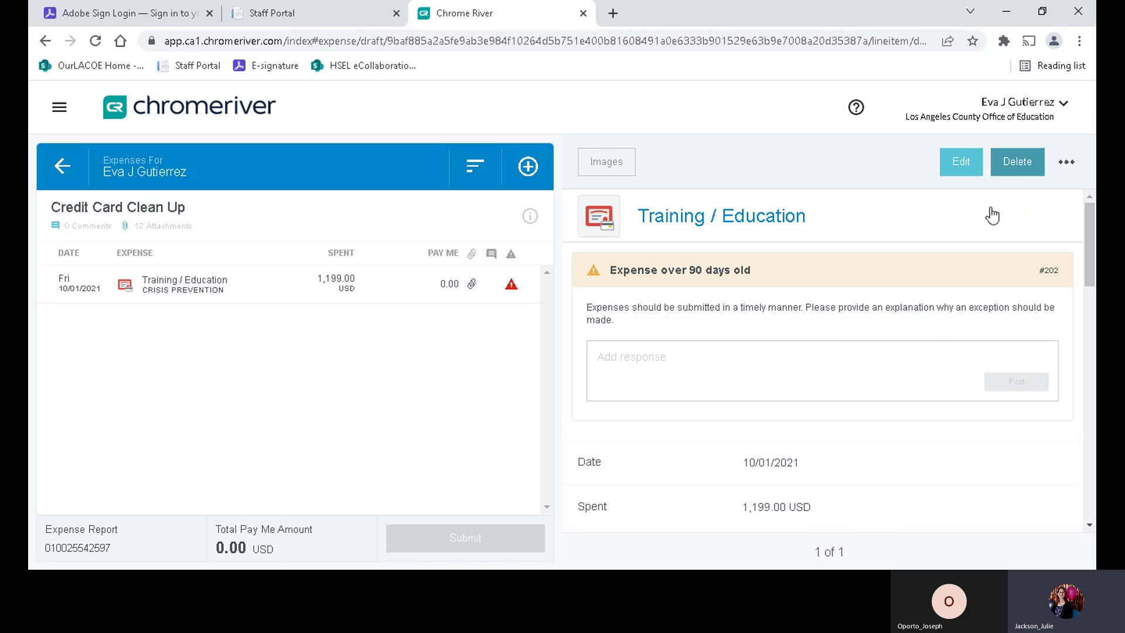
{"action": "left_click", "coordinate": [692, 352]}
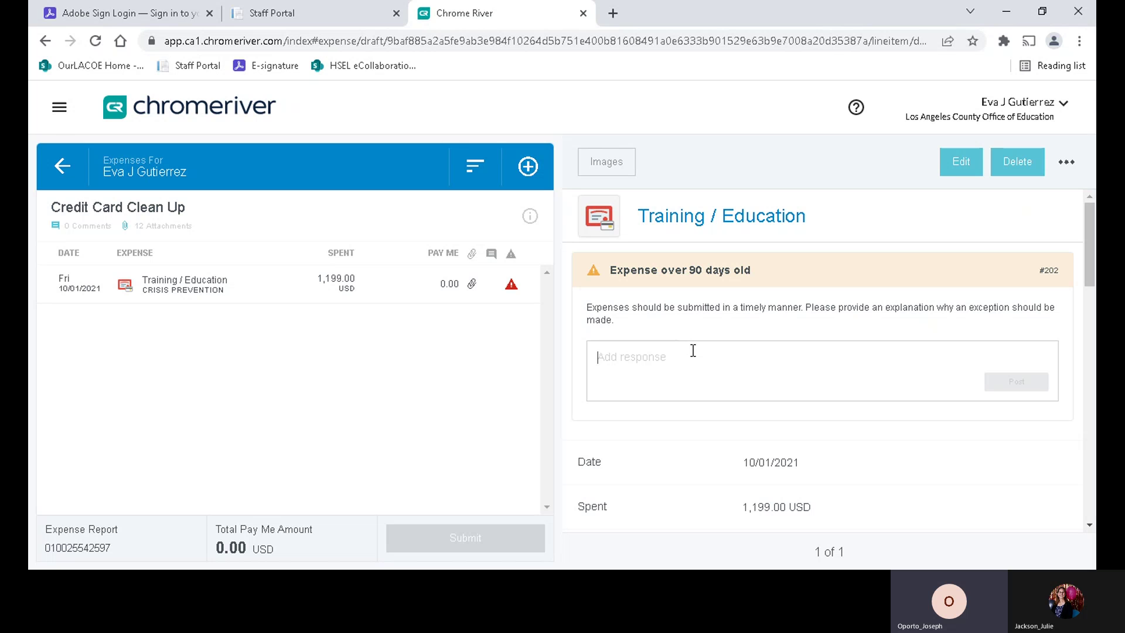
{"action": "key", "text": "ctrl+v"}
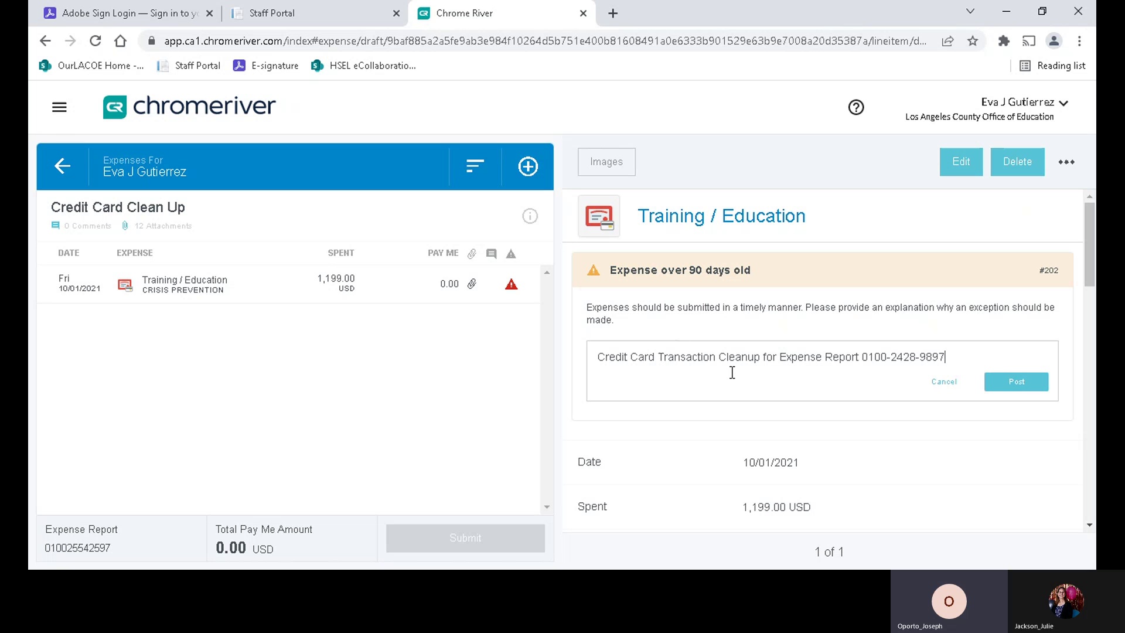
{"action": "left_click", "coordinate": [1017, 383]}
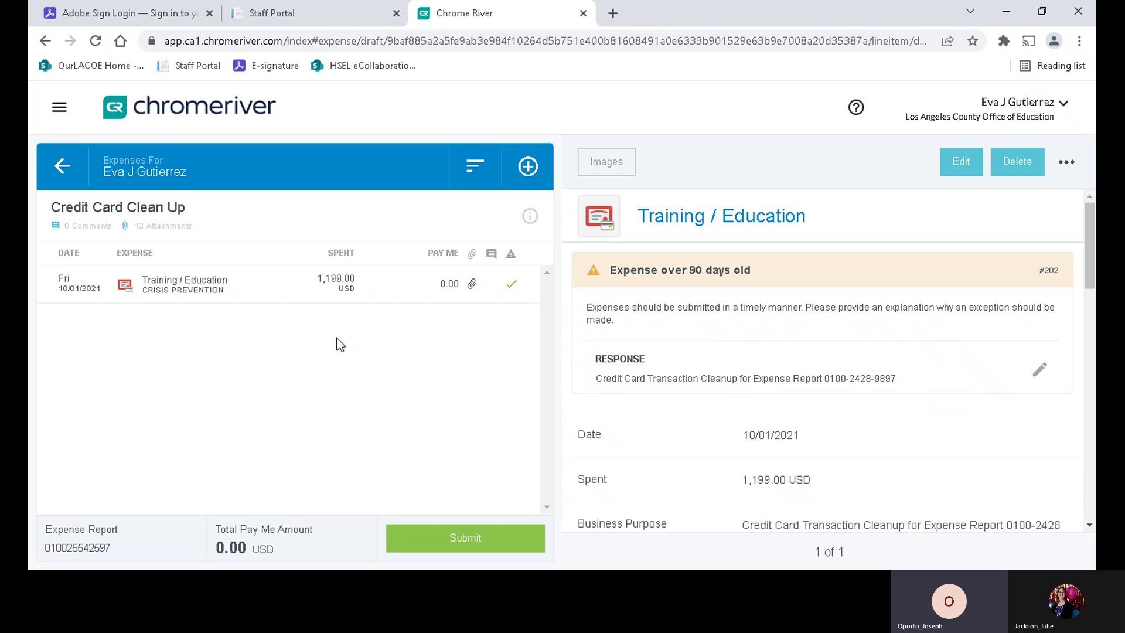
- Select the 1,199.00 USD Training / Education expense line to confirm its warning is cleared
{"action": "left_click", "coordinate": [170, 293]}
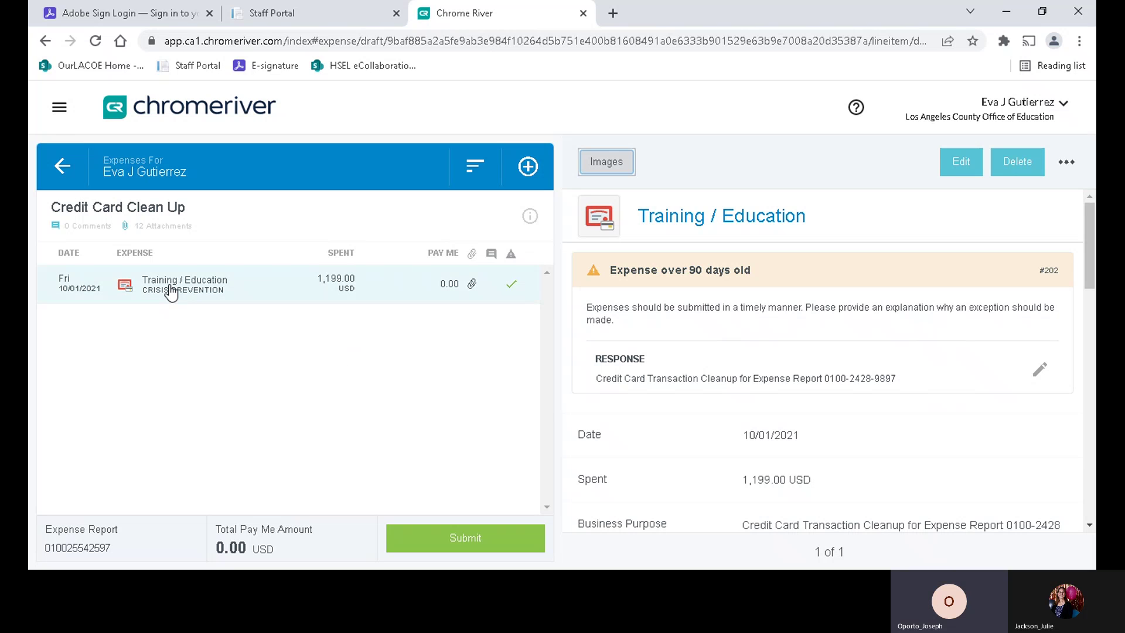
- Leave the Credit Card Clean Up report and return to the Drafts list
{"action": "left_click", "coordinate": [69, 172]}
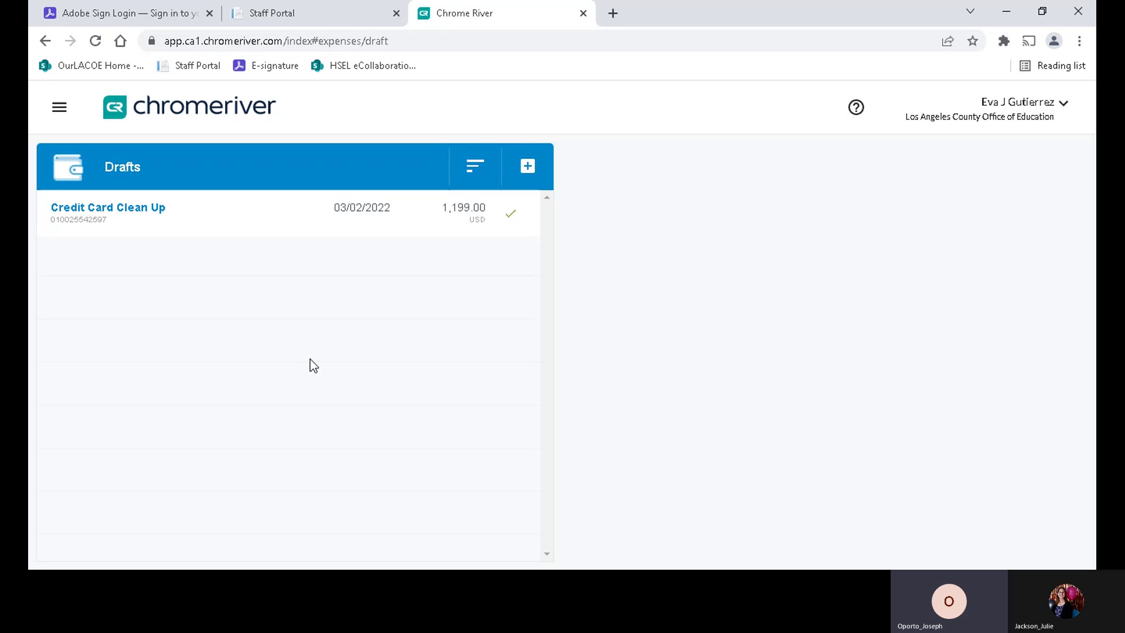
- Select the Credit Card Clean Up row in Drafts to show its business purpose and totals
{"action": "left_click", "coordinate": [160, 218]}
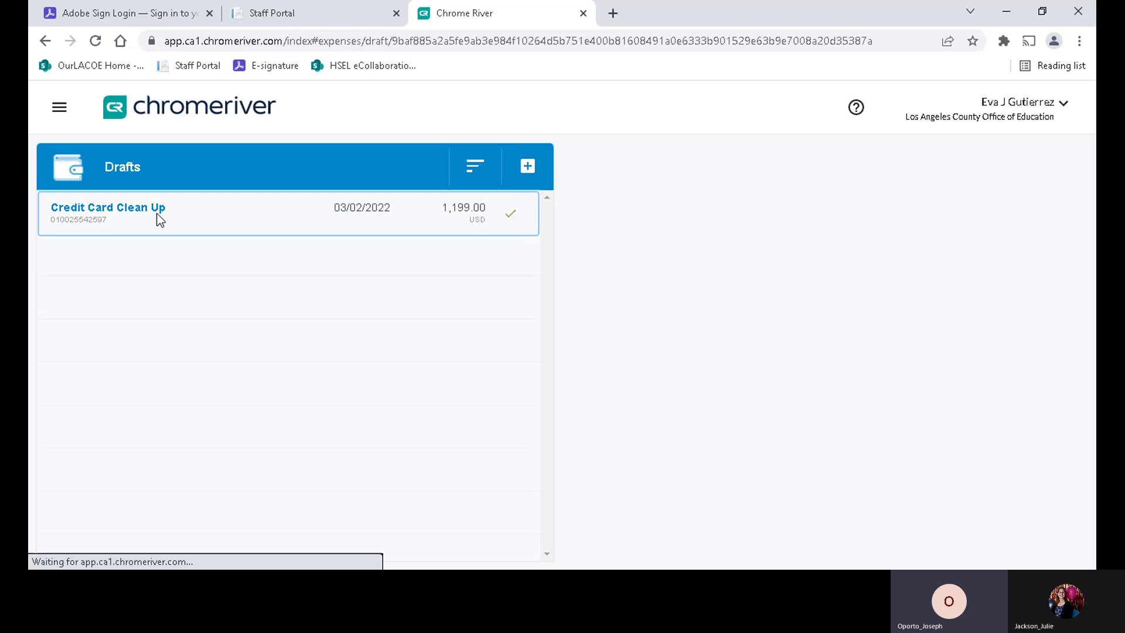